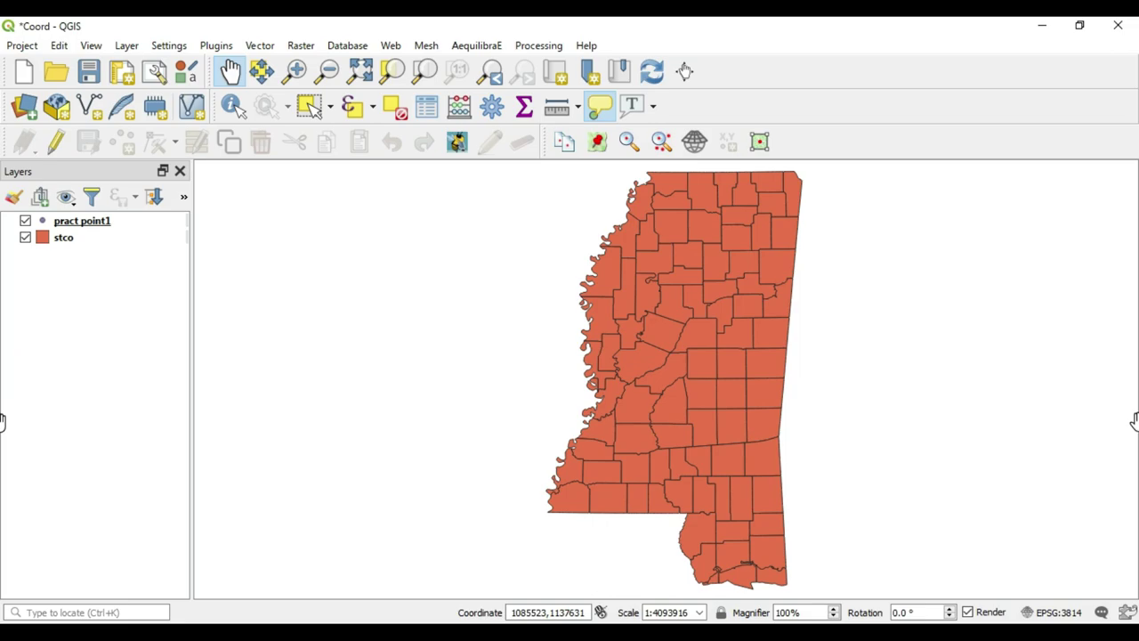
Search the plugin manager for "lat" to check that the Lat Lon Tools plugin is installed and enabled
click(216, 45)
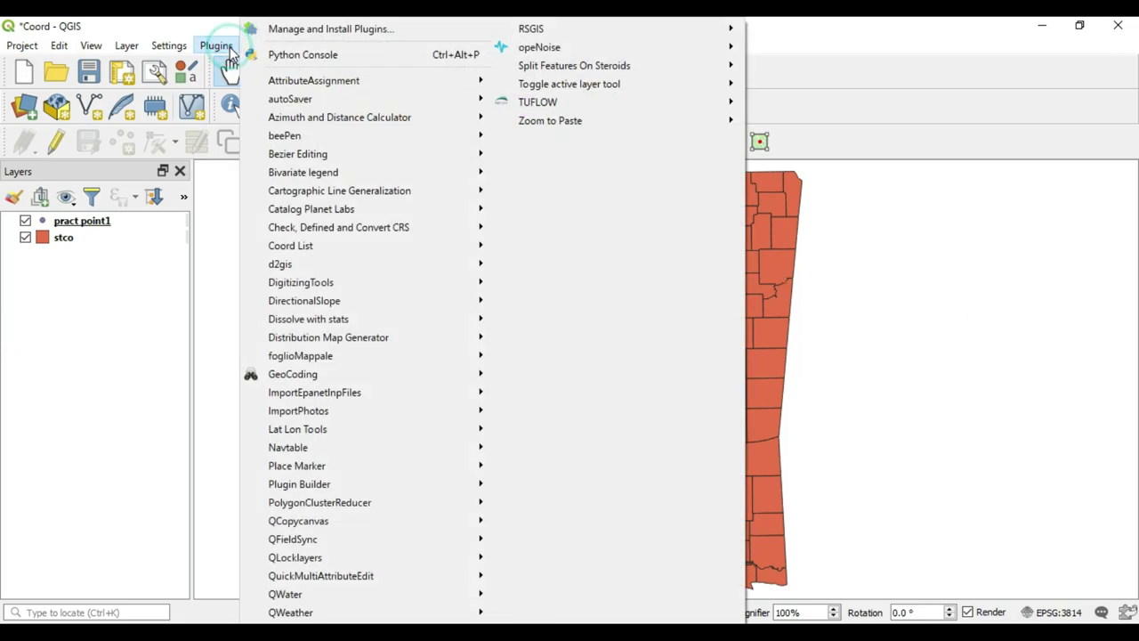
click(373, 37)
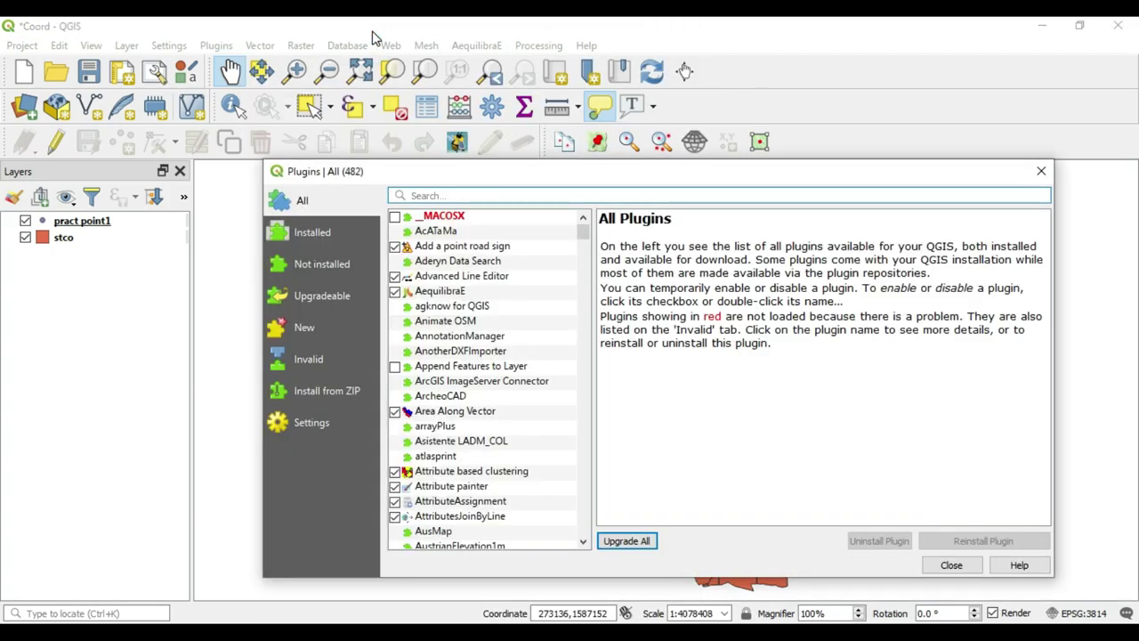
click(503, 191)
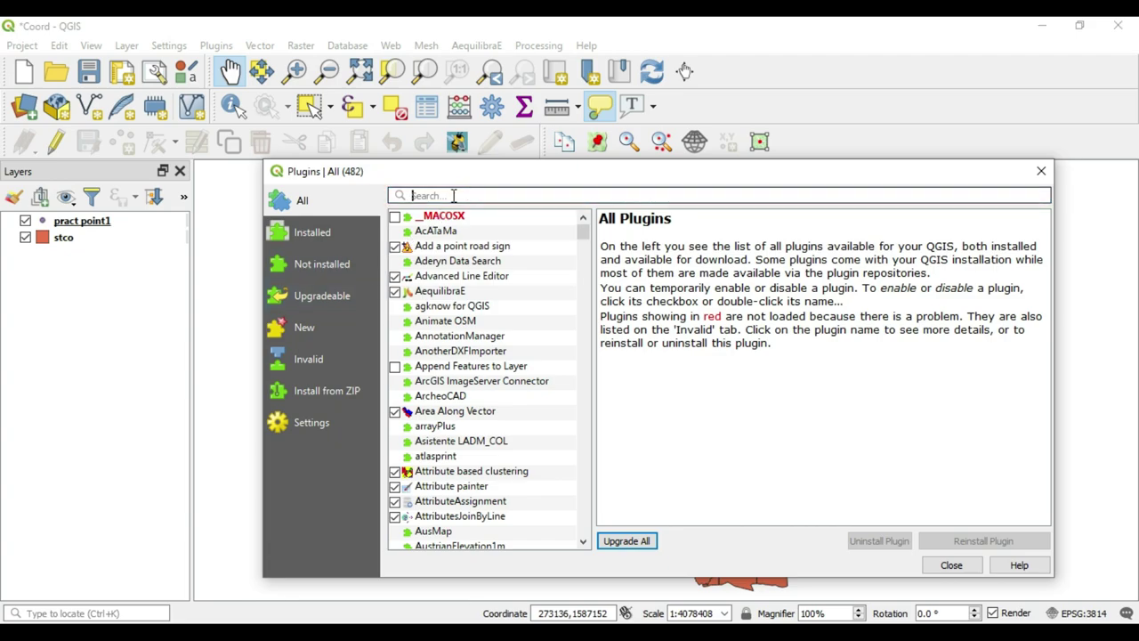
text(l)
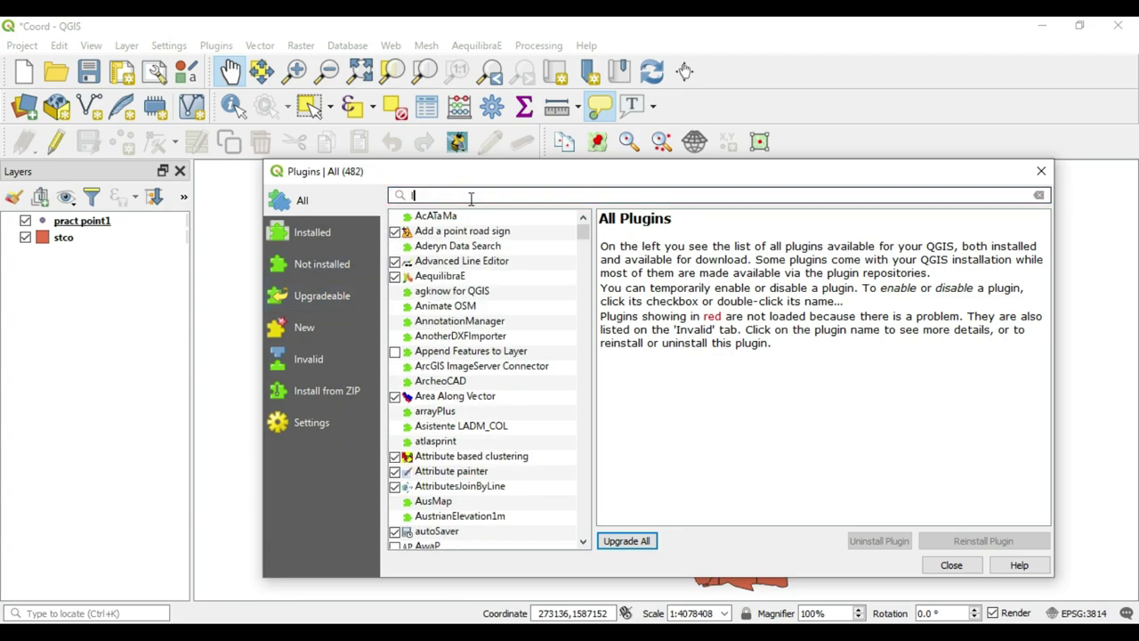
text(at)
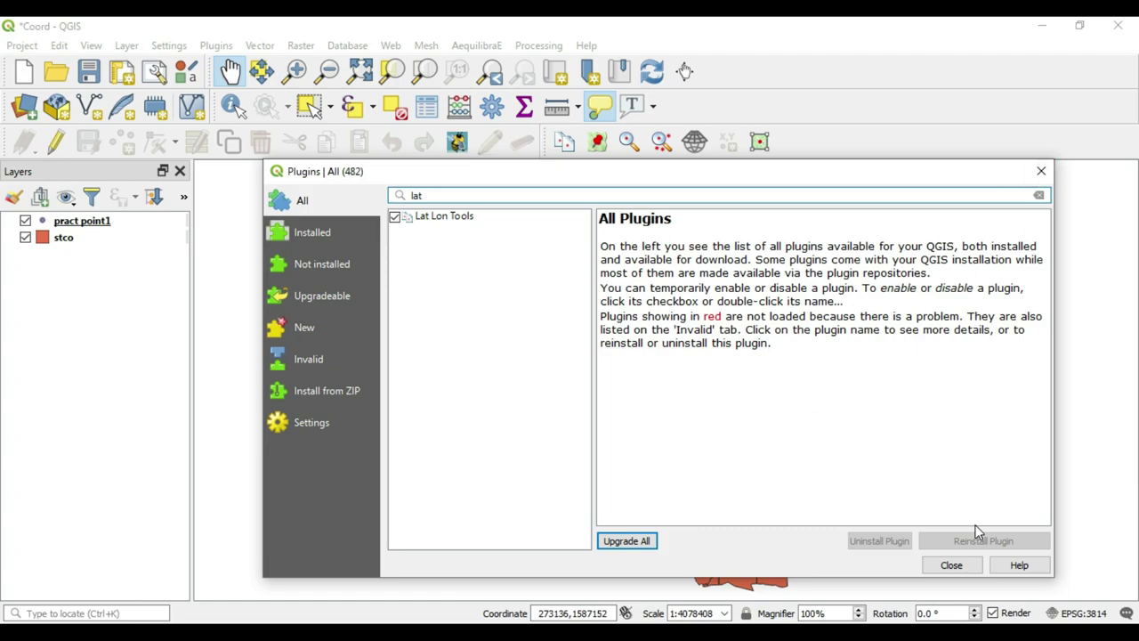
click(954, 567)
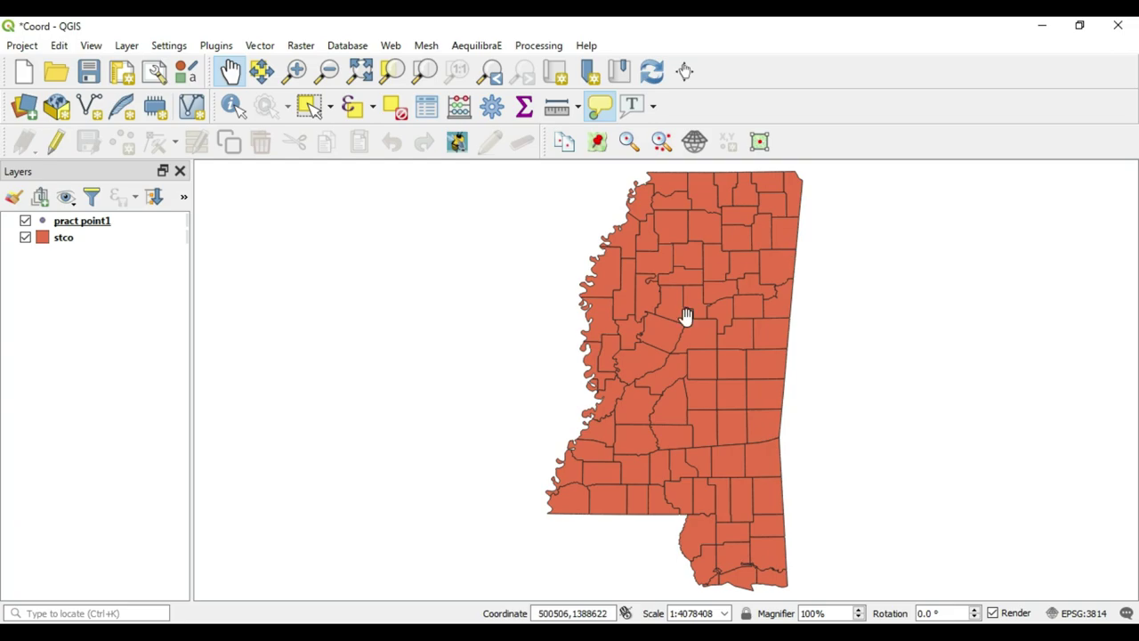
Copy the coordinates of a point in northwestern Mississippi with Copy/Display Coordinate and paste them into an empty Notepad document
click(570, 148)
click(570, 148)
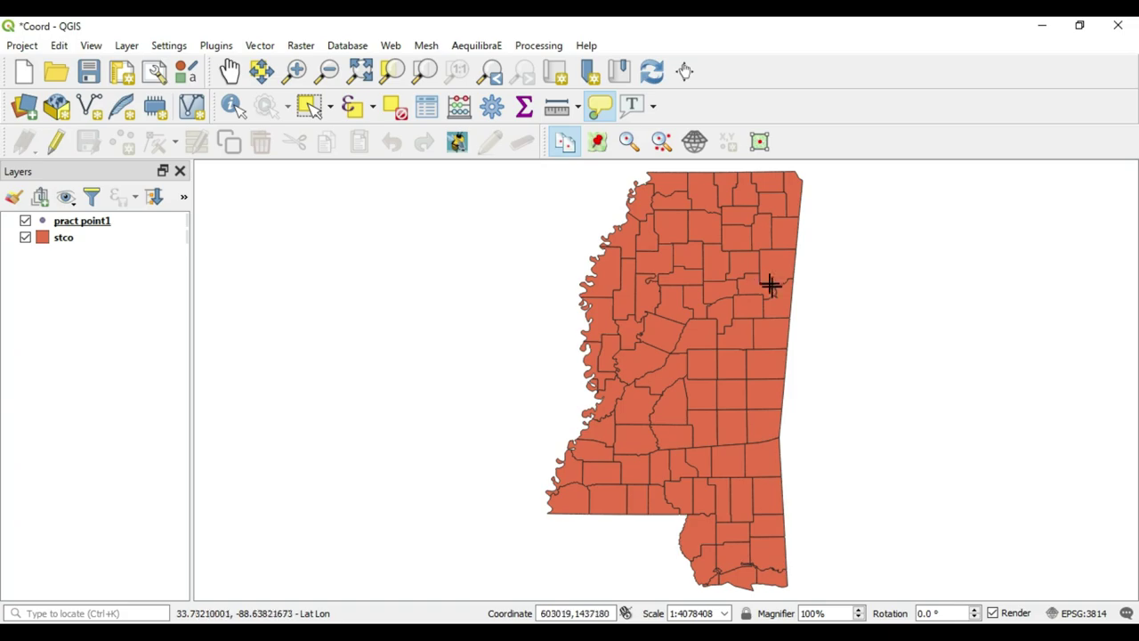
click(649, 238)
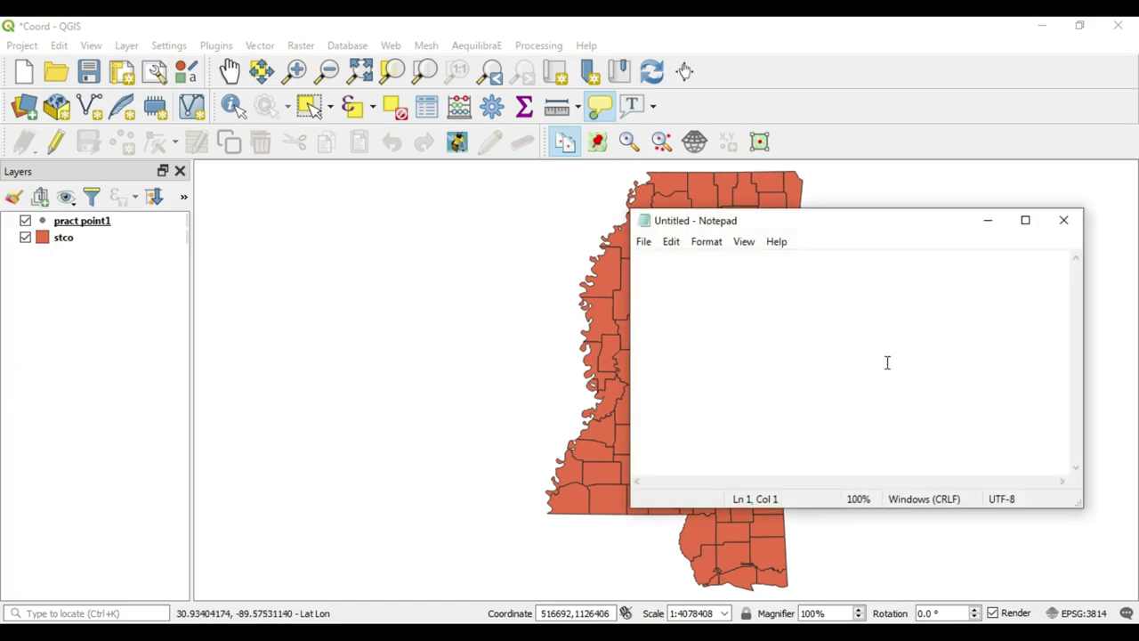
key(ctrl+v)
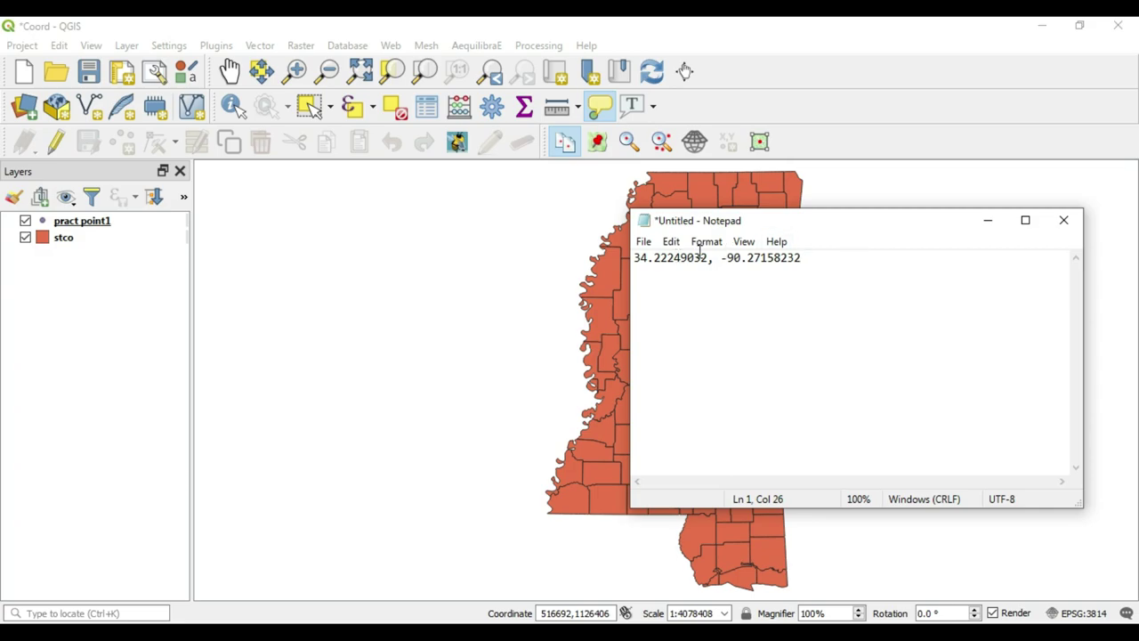
click(993, 223)
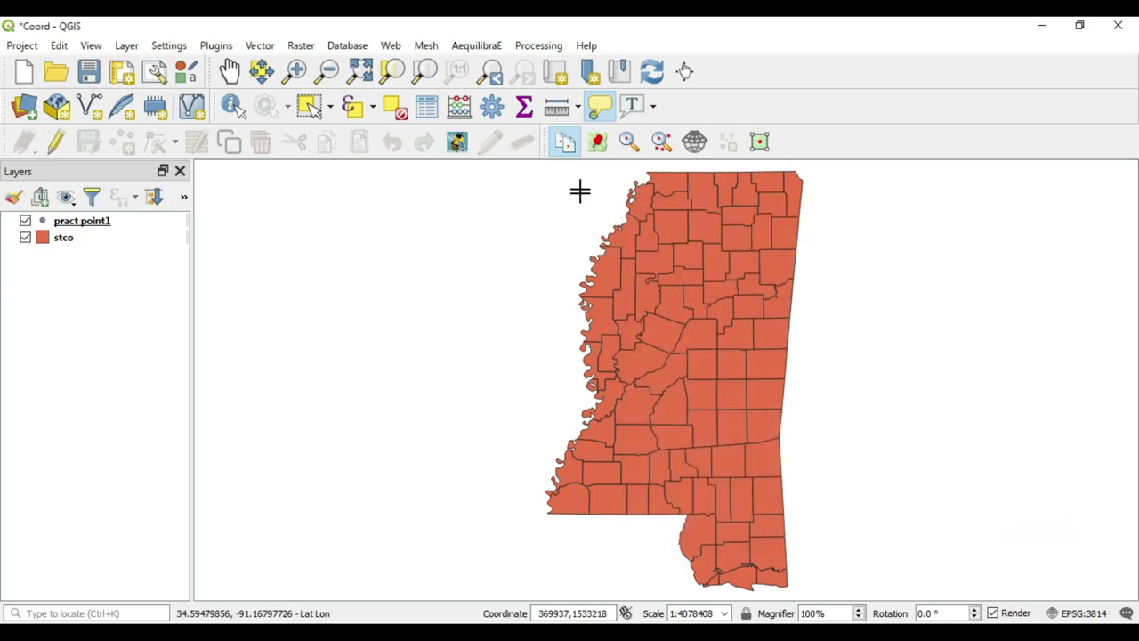
Activate the Show in External Map tool of Lat Lon Tools
click(596, 147)
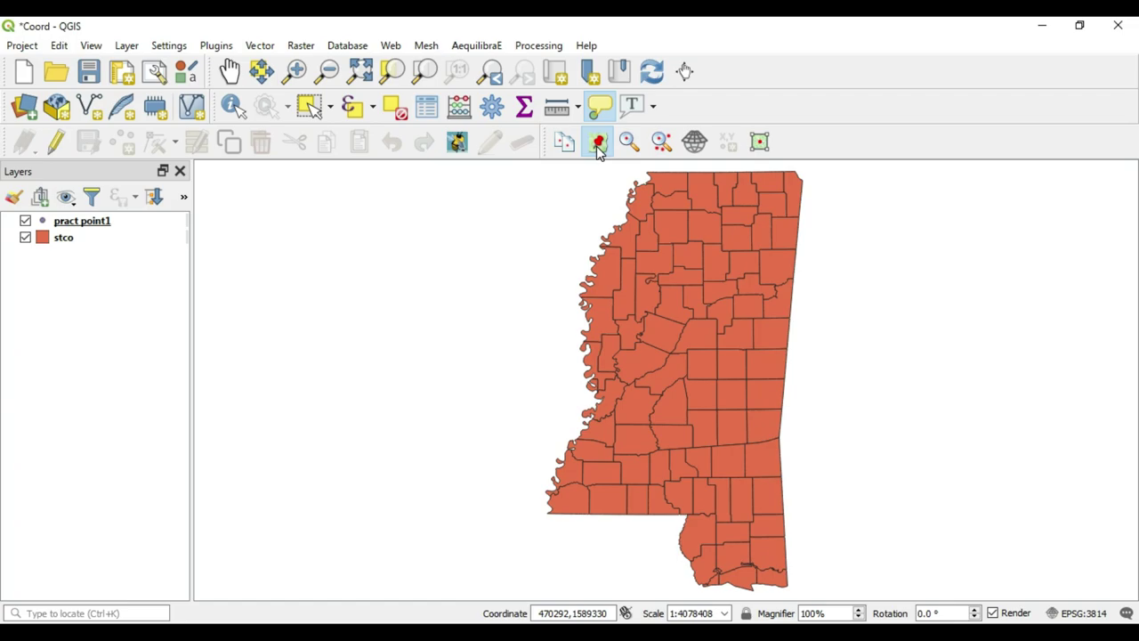
click(598, 143)
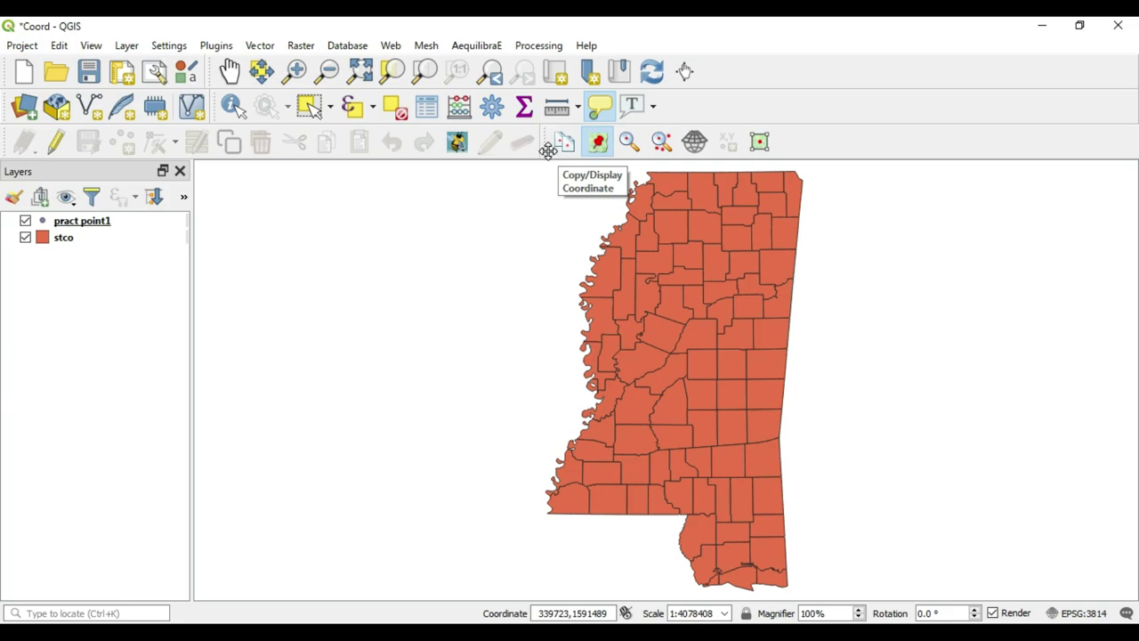
Hide the Lat Lon Tools Toolbar and show it again
right_click(830, 142)
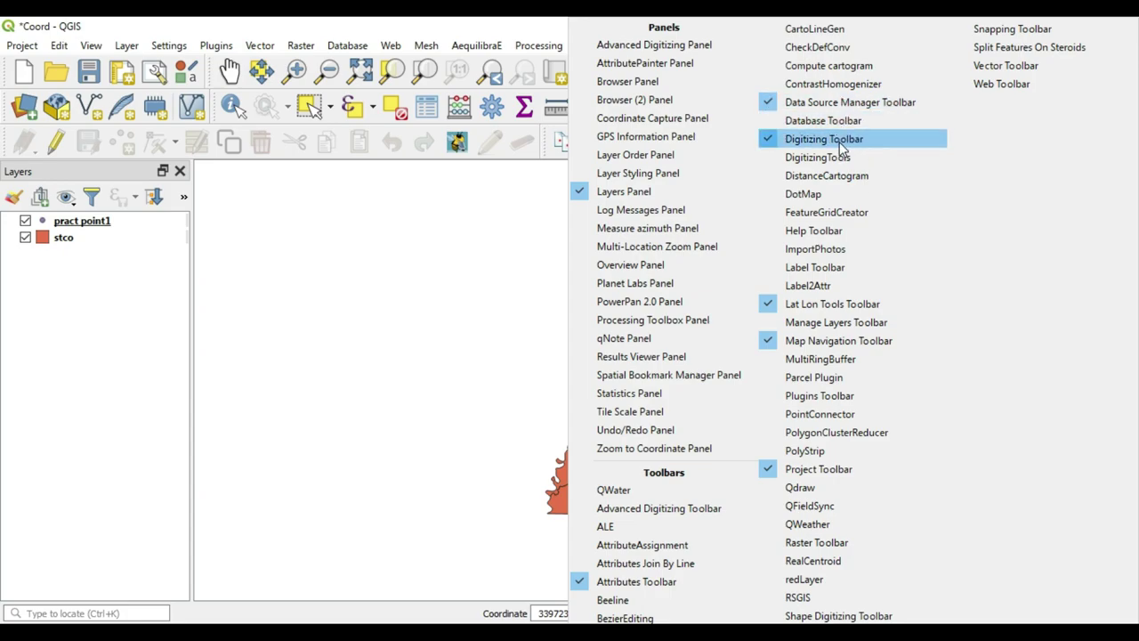
click(838, 310)
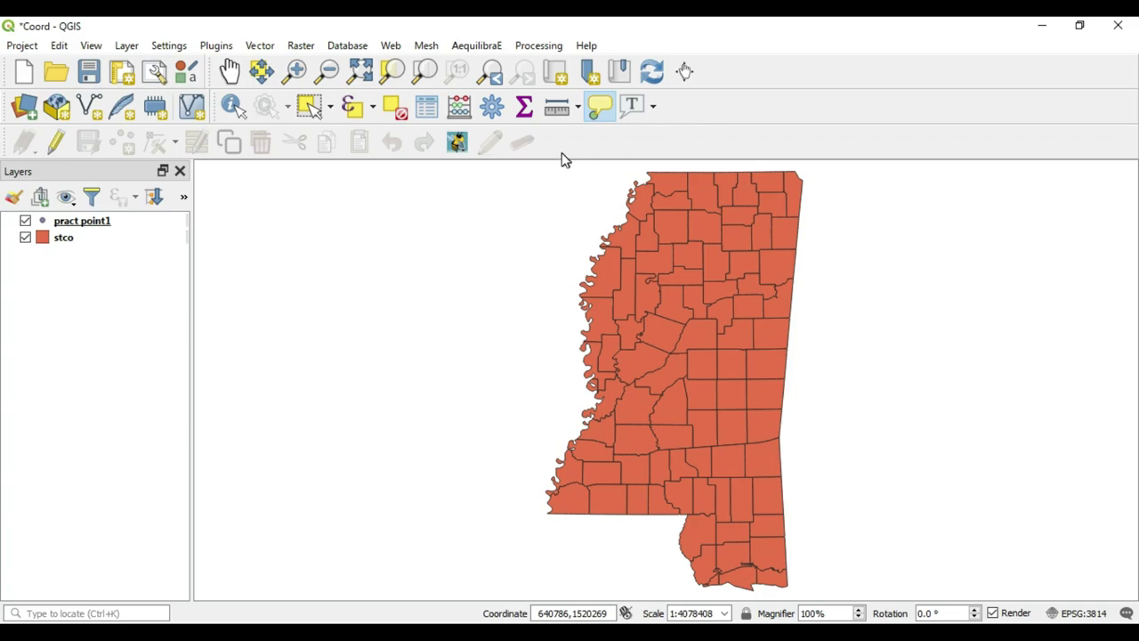
right_click(683, 146)
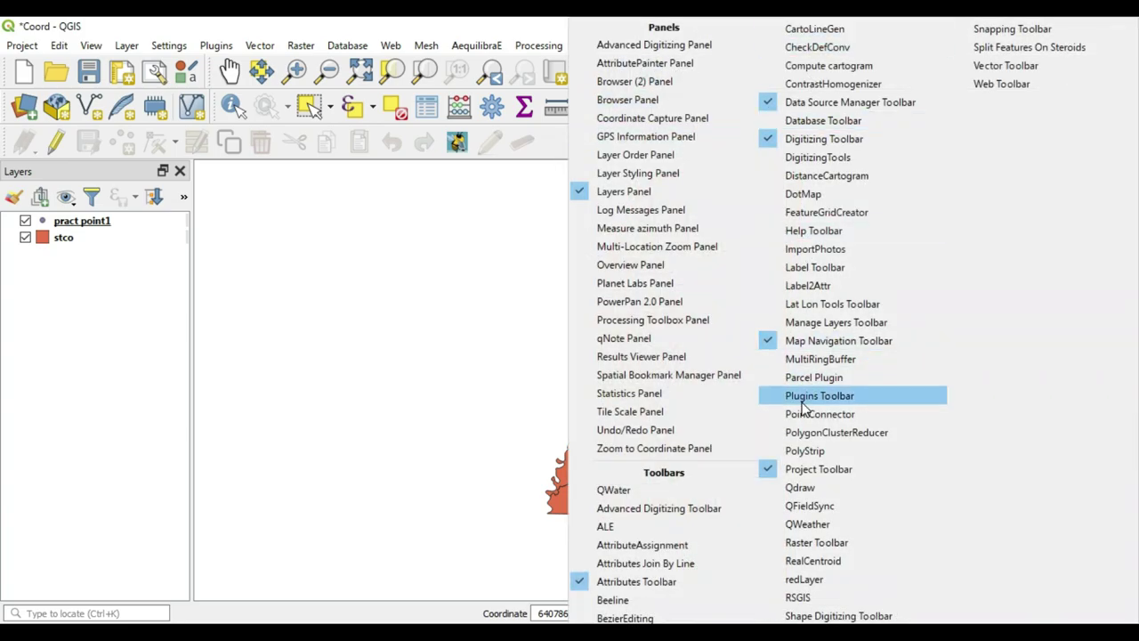
click(850, 309)
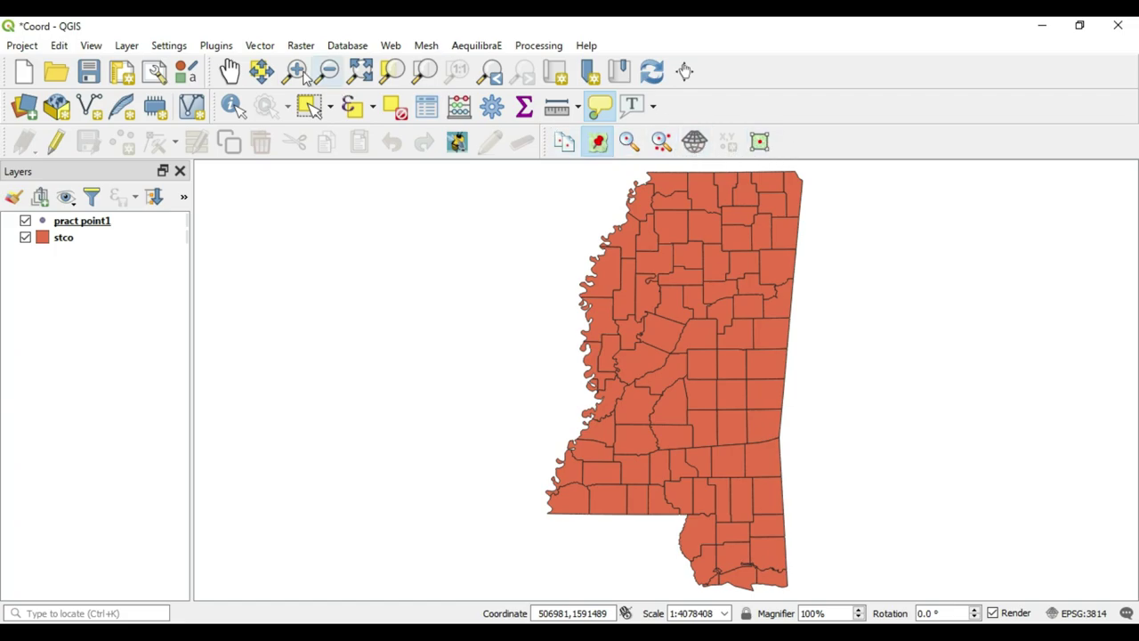
Examine the external map providers offered for the left mouse in the Lat Lon Tools settings, keeping OSM selected
click(220, 46)
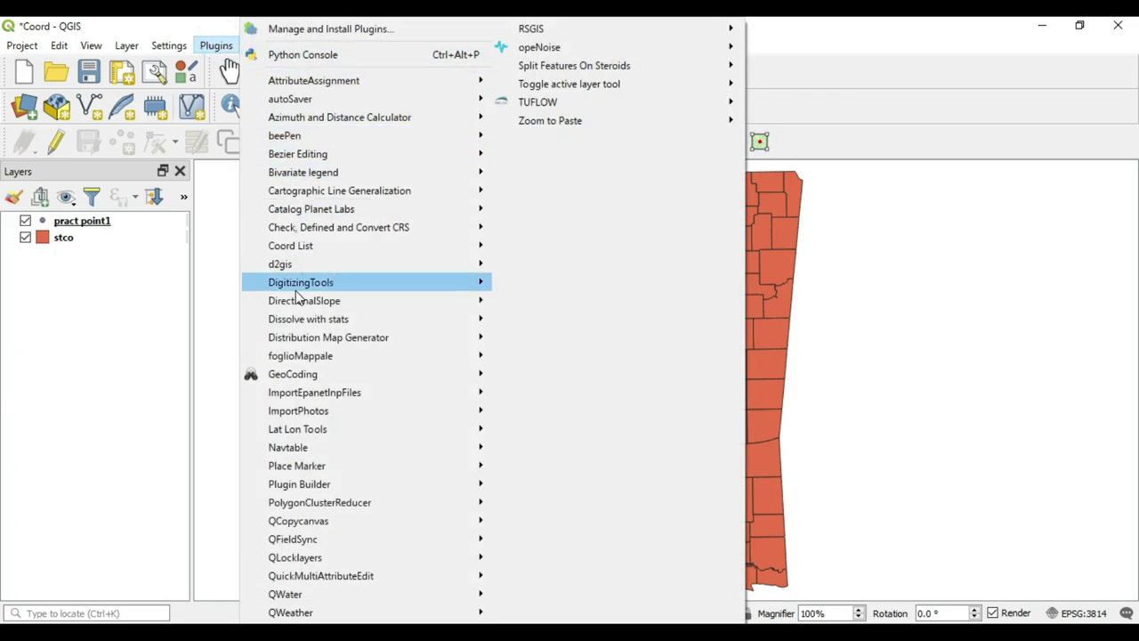
mouse_move(291, 428)
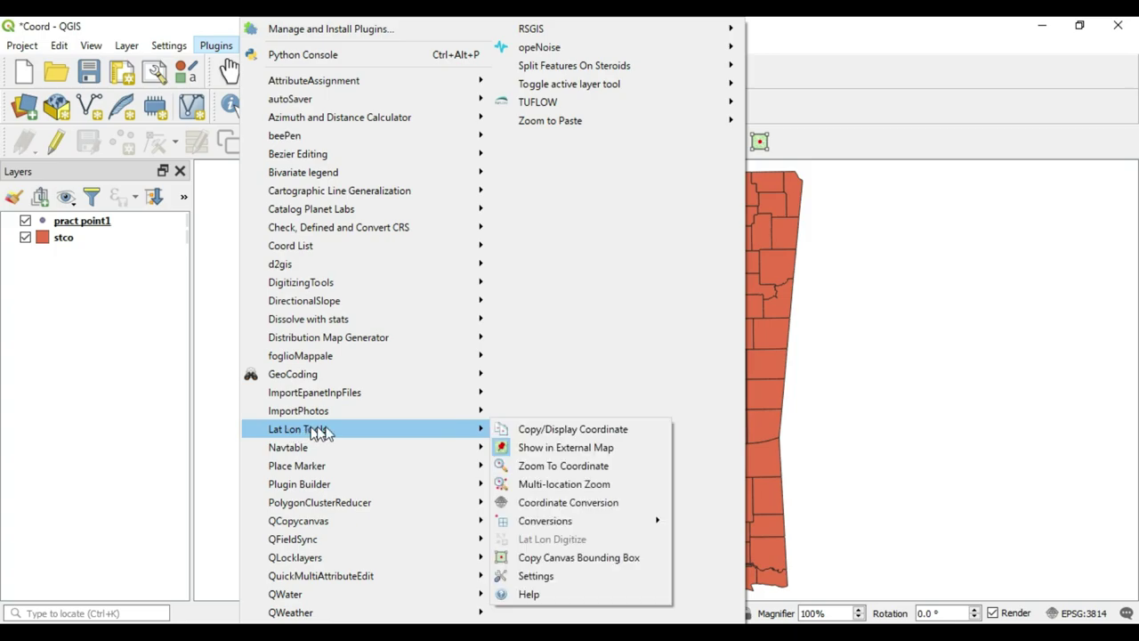
click(553, 576)
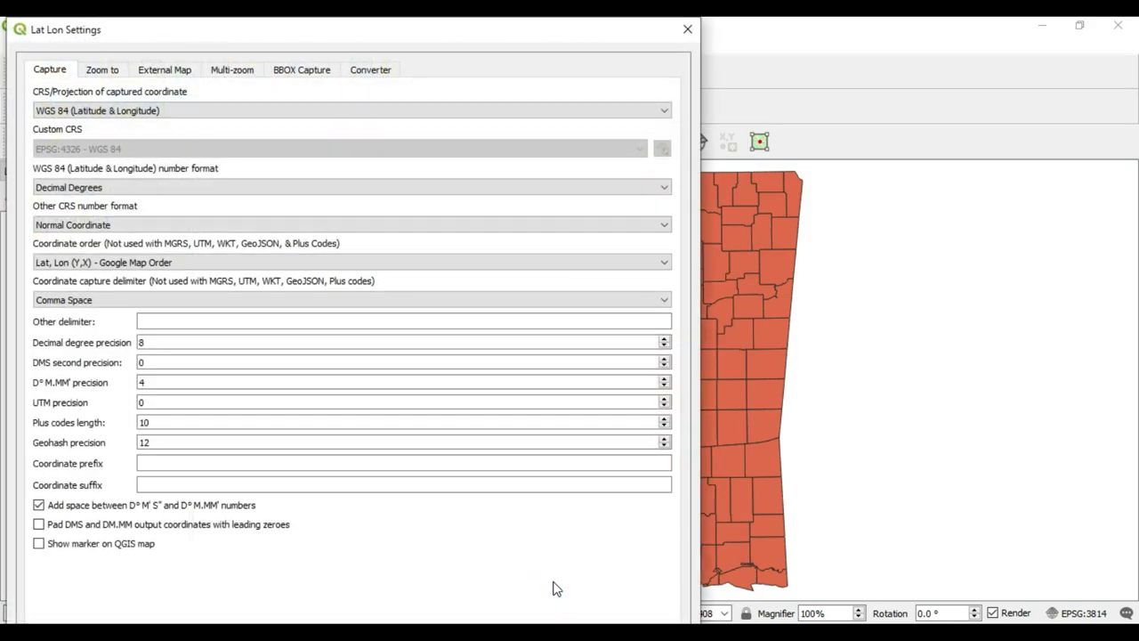
drag(463, 37, 685, 61)
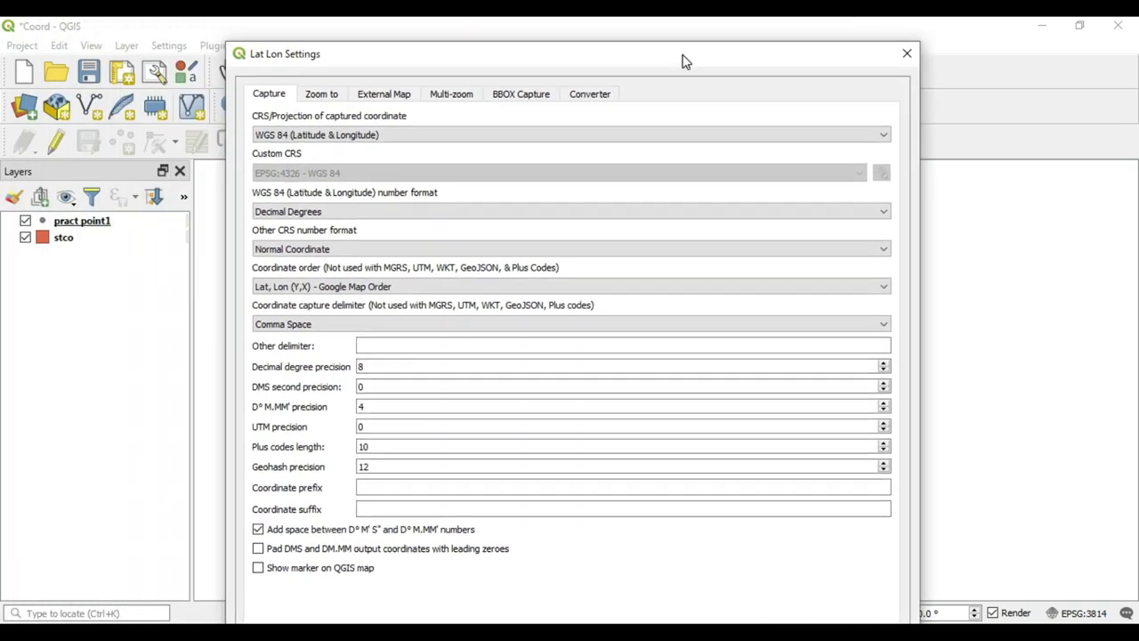
click(386, 102)
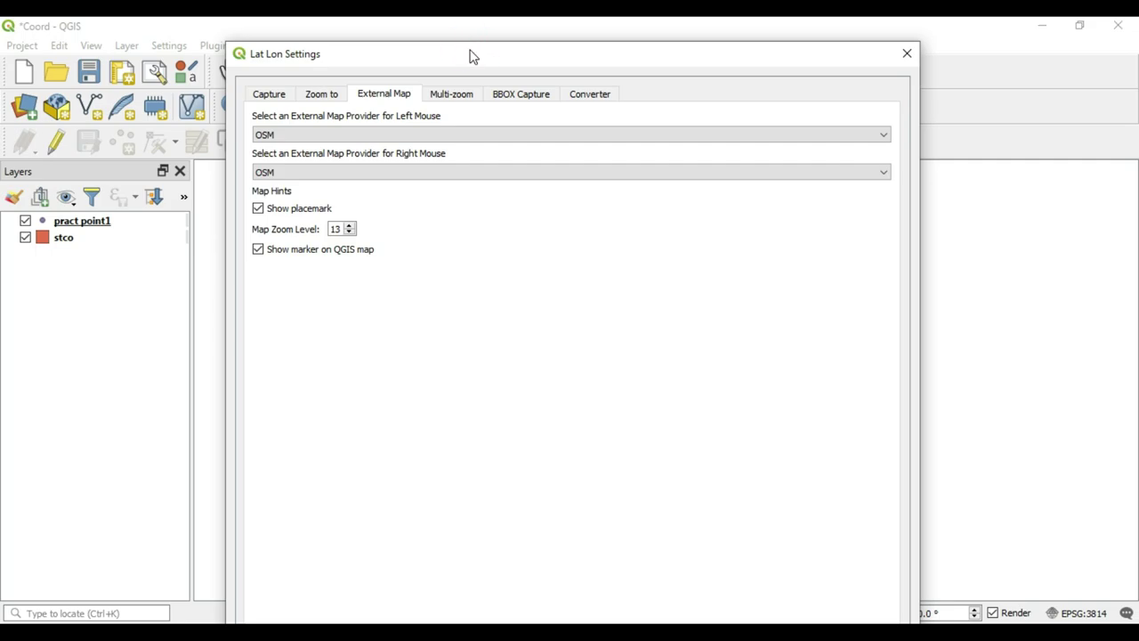
drag(483, 54, 581, 43)
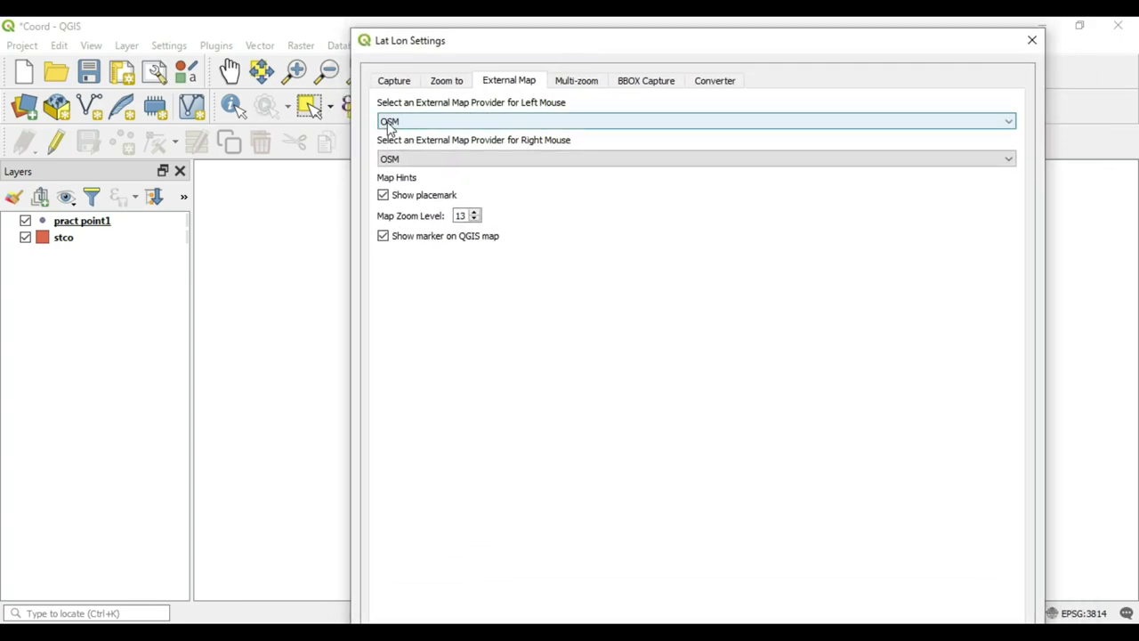
click(436, 121)
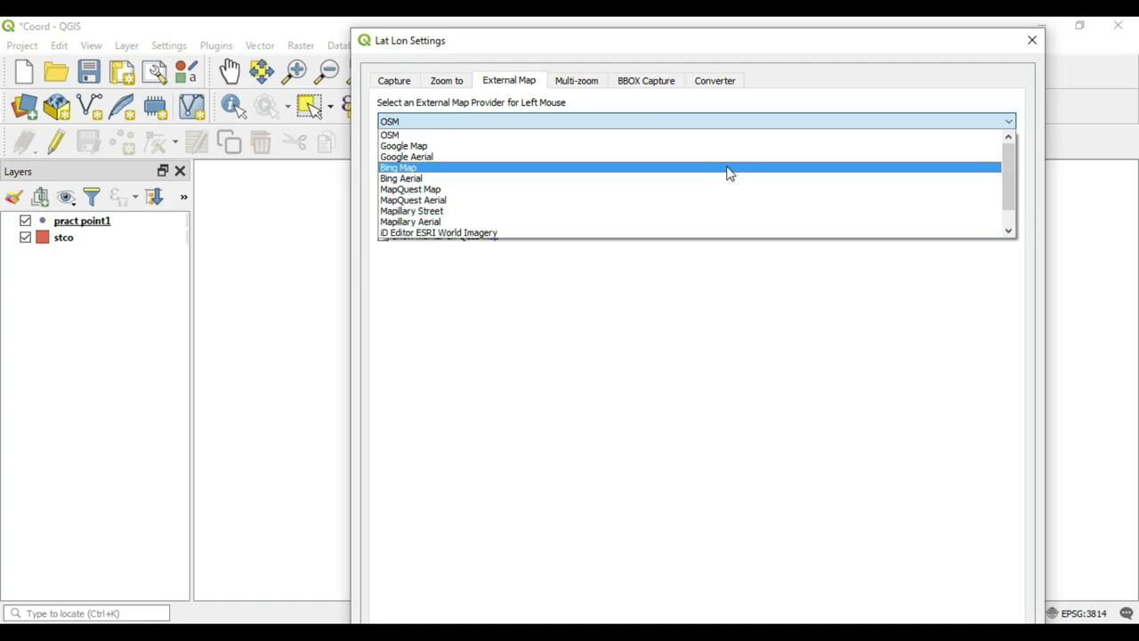
mouse_move(1009, 169)
mouse_down()
mouse_move(1010, 202)
mouse_move(1008, 153)
mouse_up()
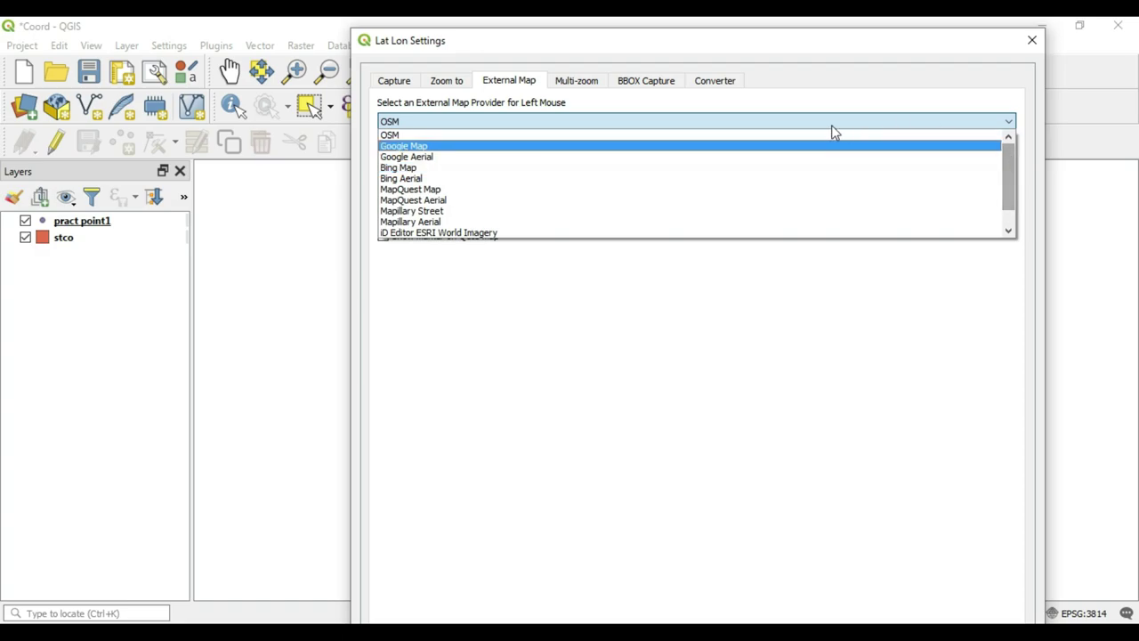
click(832, 130)
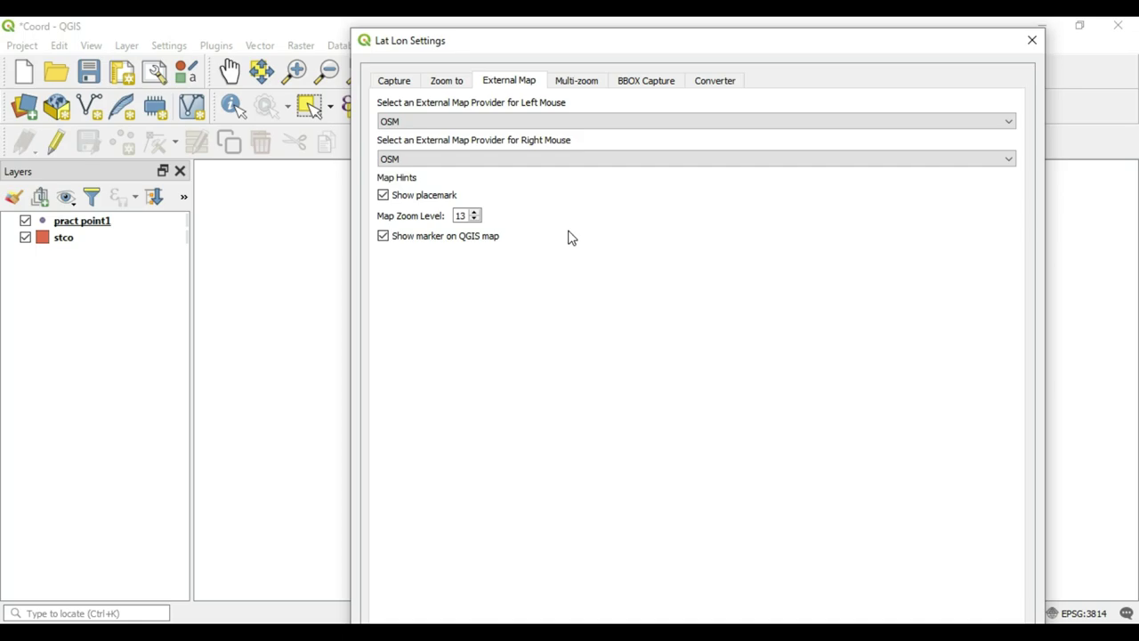
Disable Show placemark and Show marker on QGIS map, and view a point in southwest-central Mississippi in the external map
click(382, 195)
click(383, 236)
drag(565, 30, 523, 50)
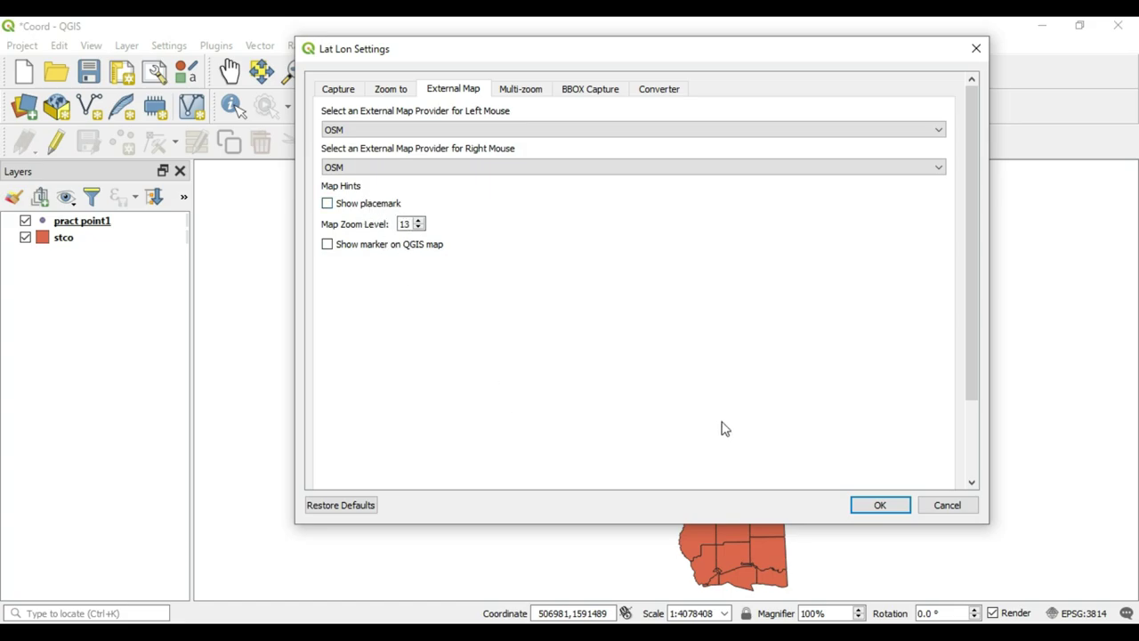
click(899, 503)
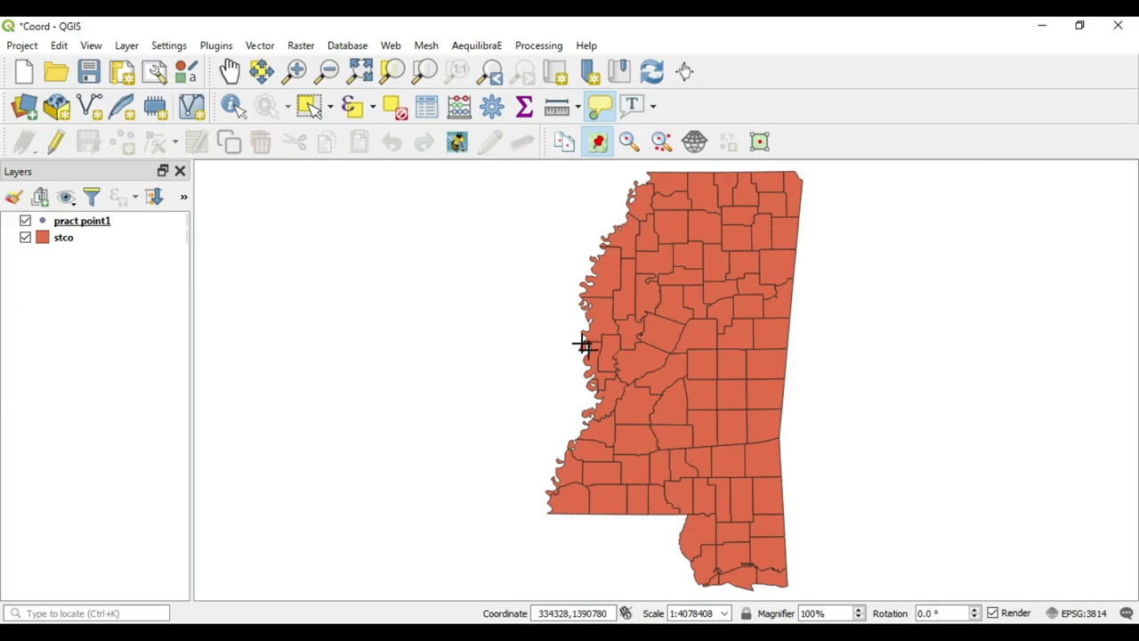
click(644, 399)
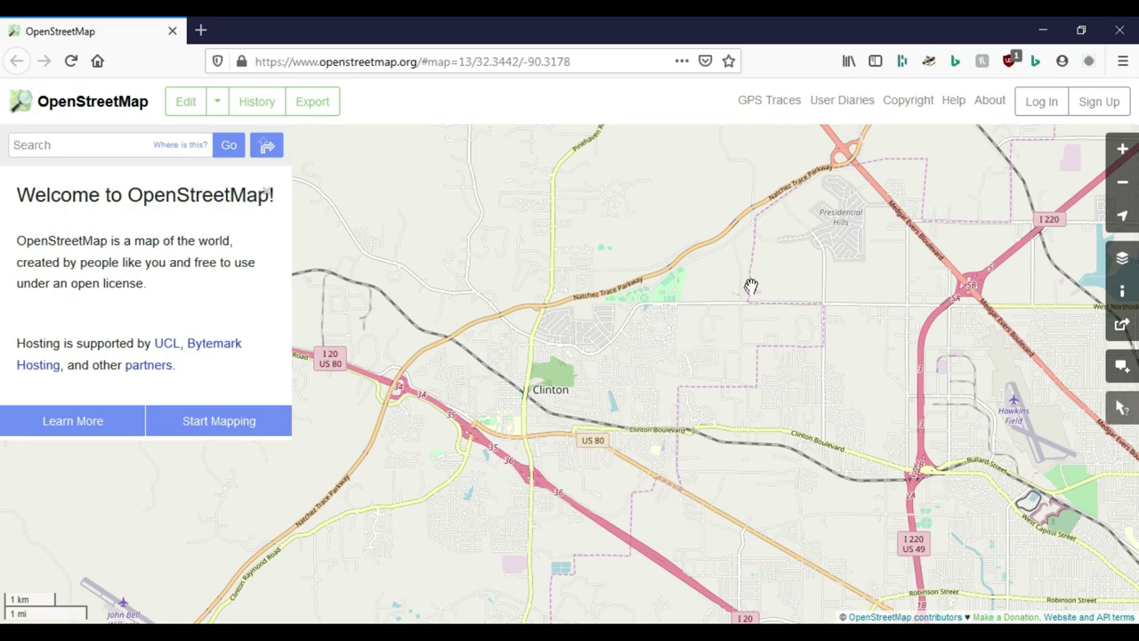
click(1135, 35)
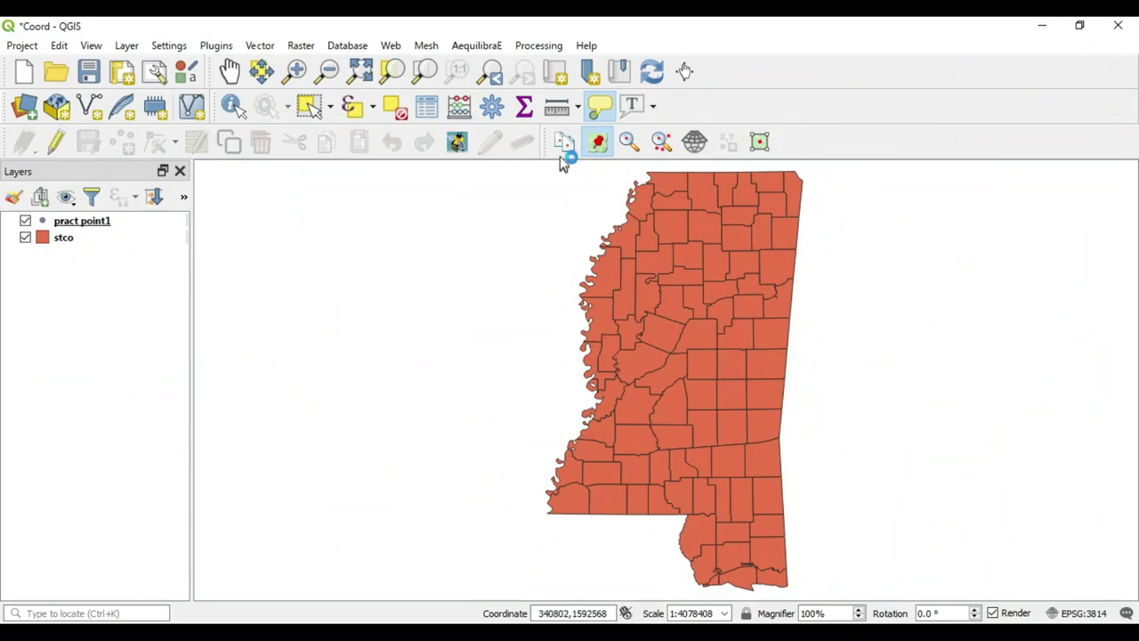
Enable Show placemark and Show marker on QGIS map in the external map settings, and open a north-central Mississippi point in OpenStreetMap
click(230, 46)
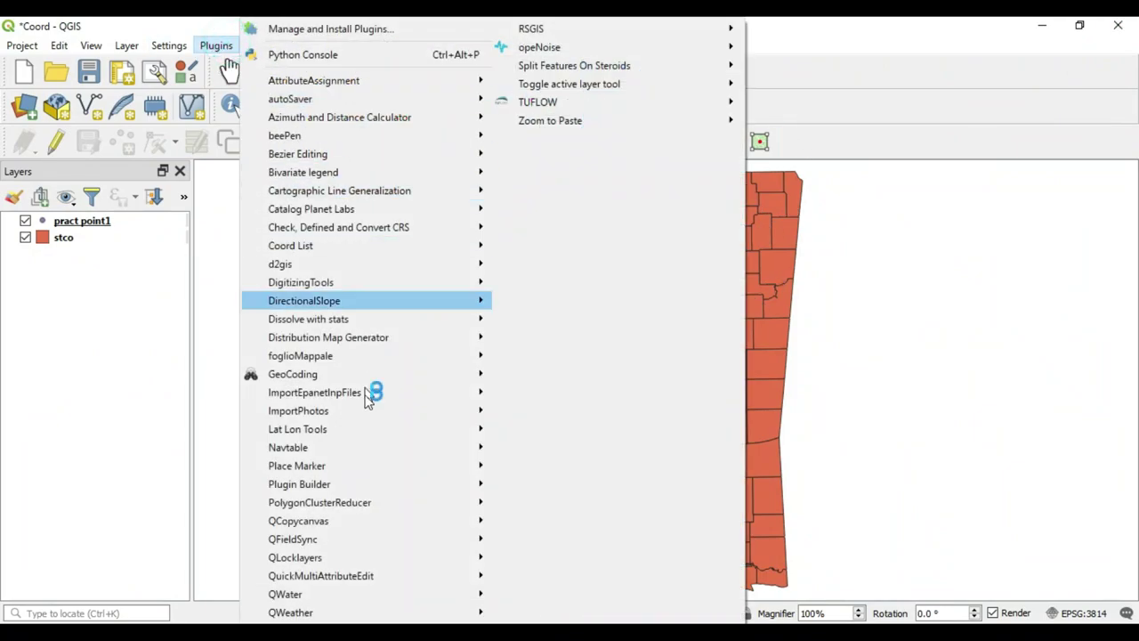
mouse_move(370, 435)
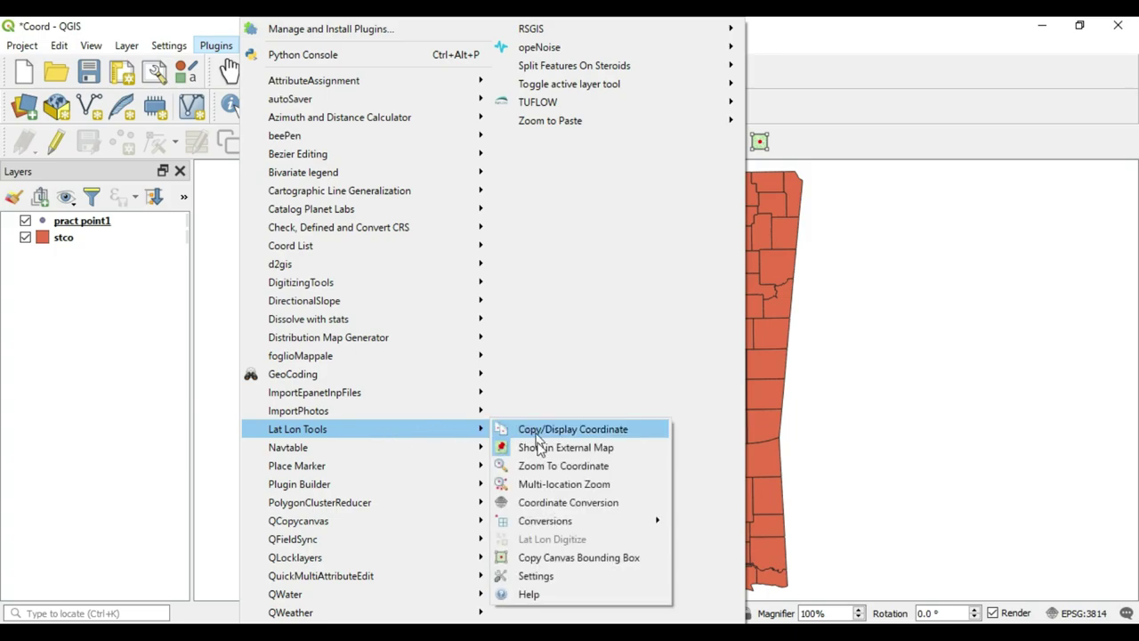
click(537, 576)
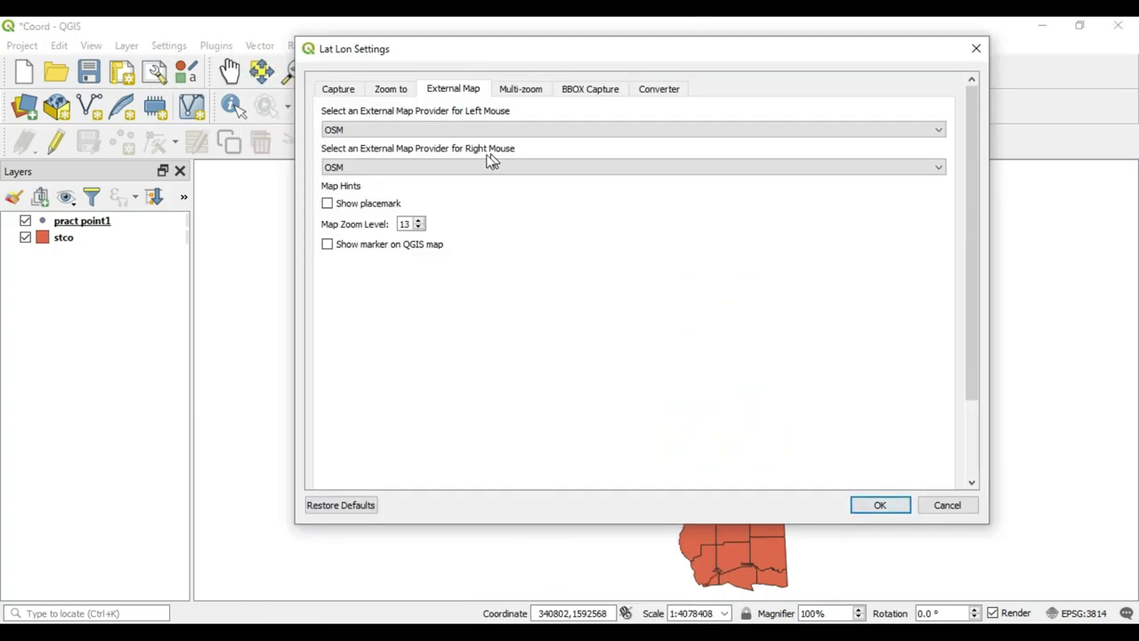
click(327, 204)
click(327, 246)
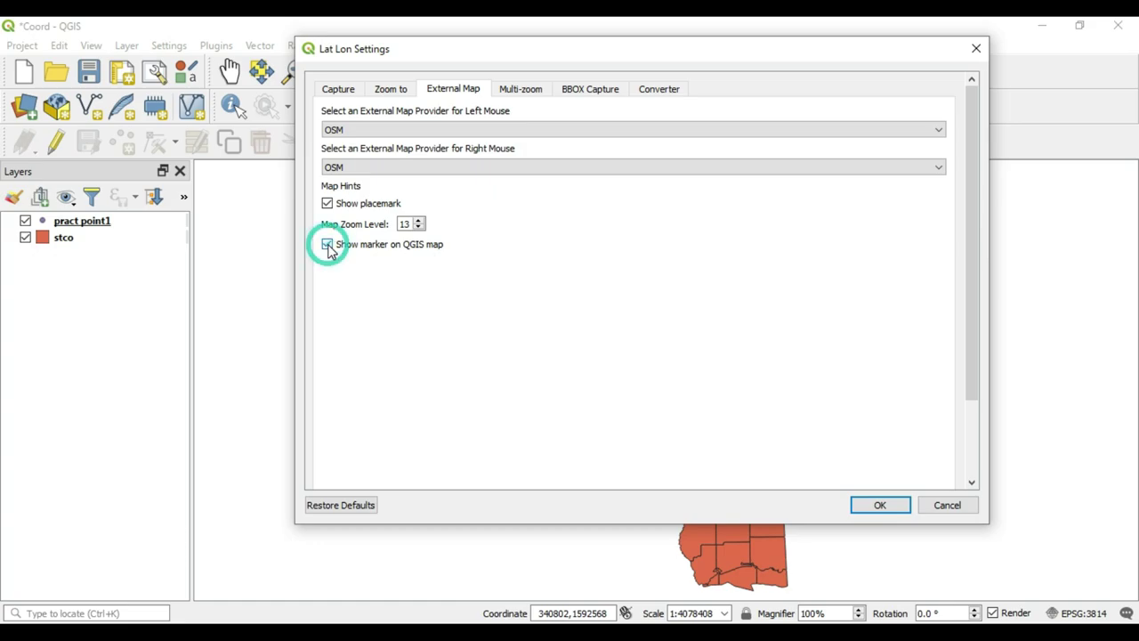
click(876, 504)
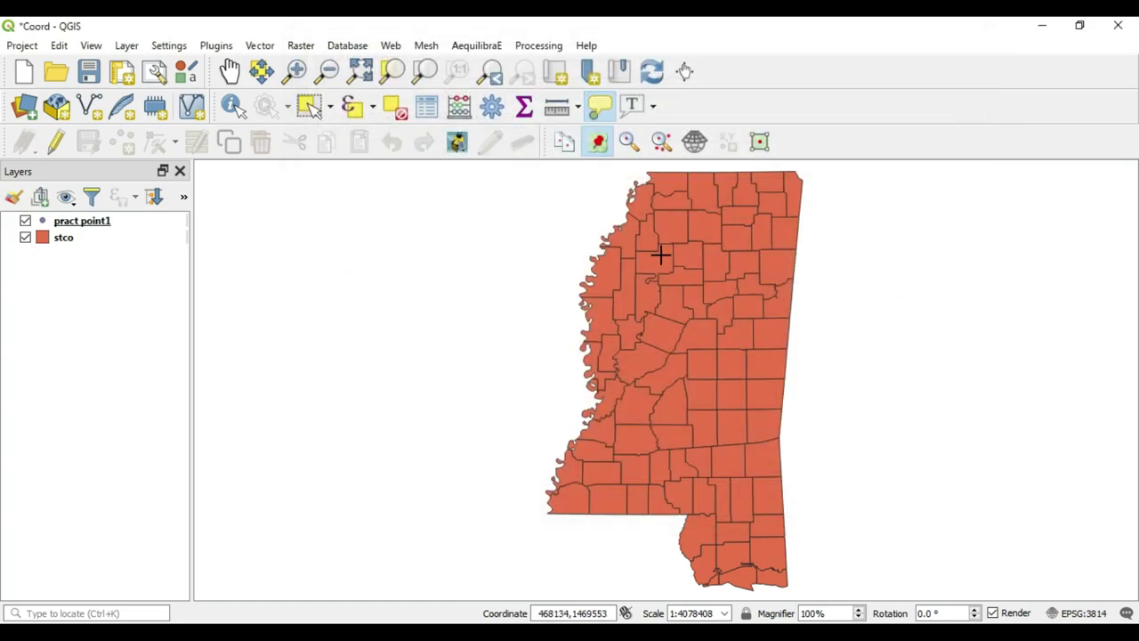
click(693, 300)
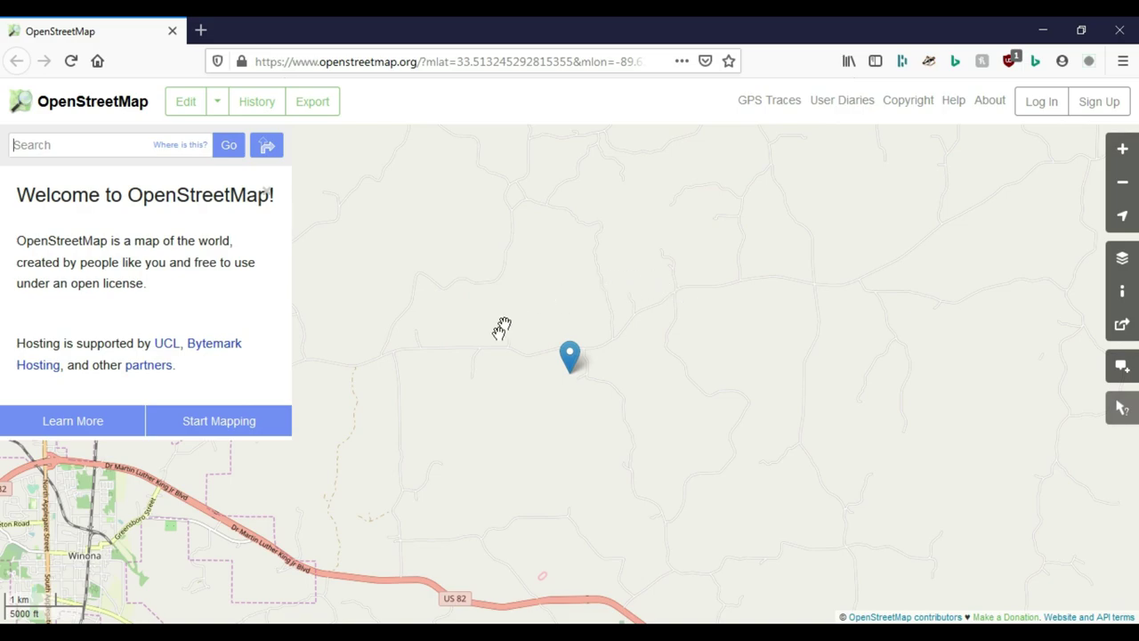
Switch back to QGIS from the browser and clear the external map location marker from the Mississippi map
click(1043, 32)
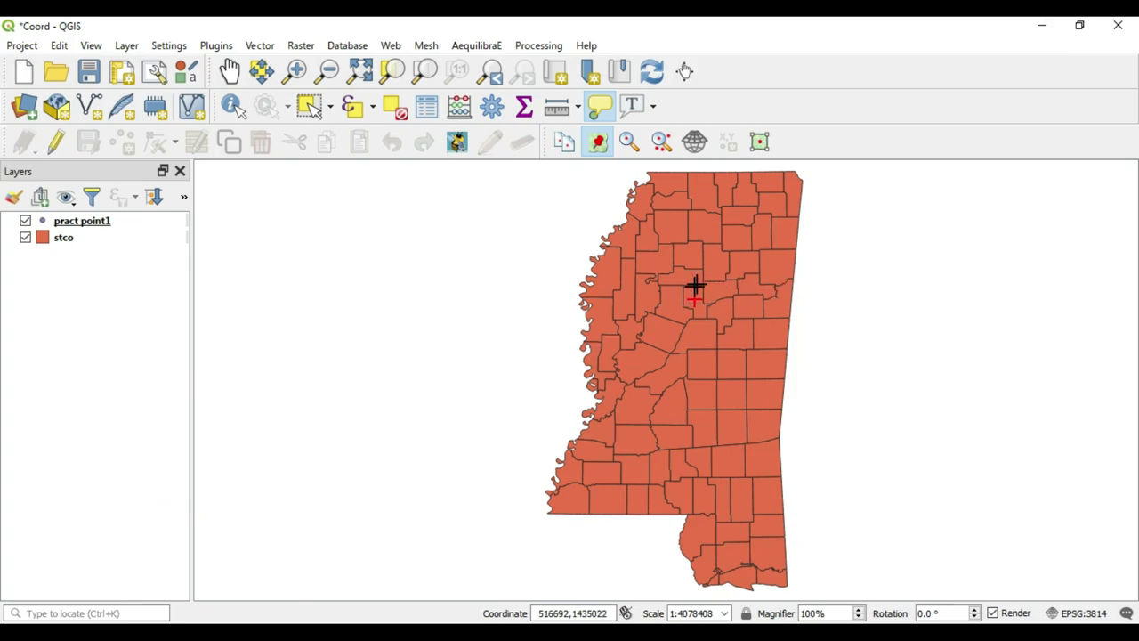
click(598, 143)
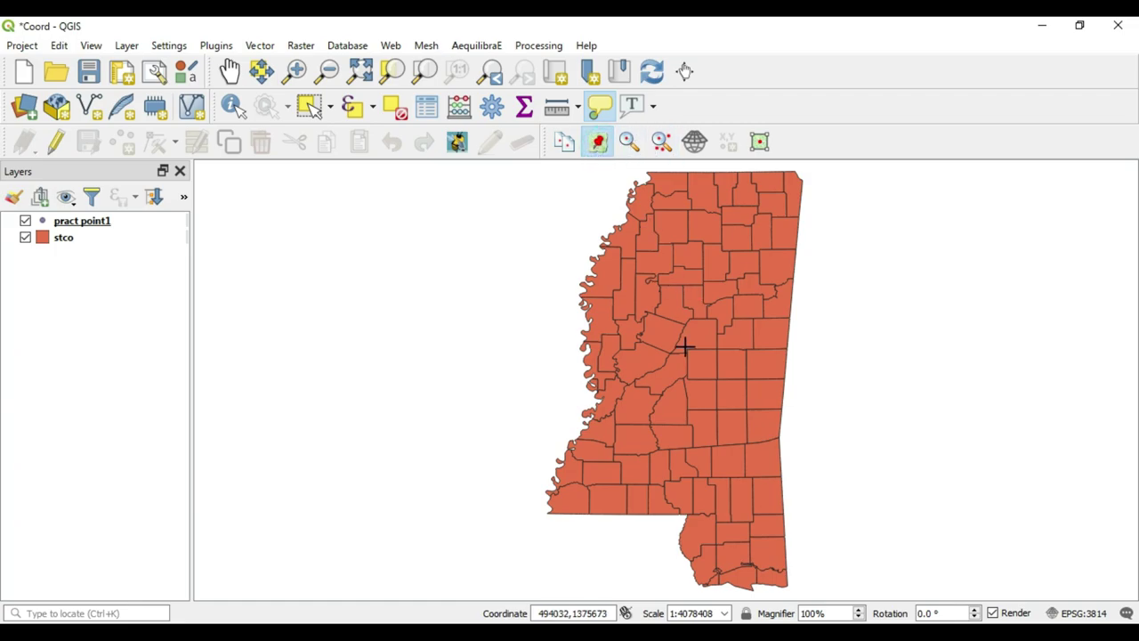
click(599, 145)
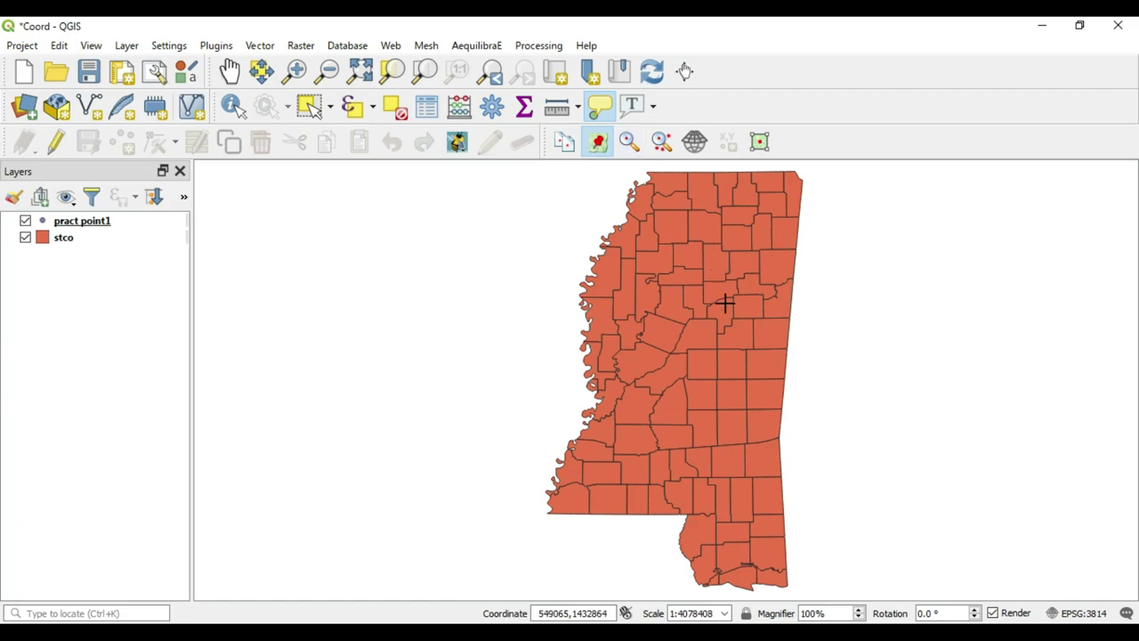
Open the Zoom to Coordinate tool and copy the coordinates 34.22249032, -90.27158232 from the Notepad file
click(629, 146)
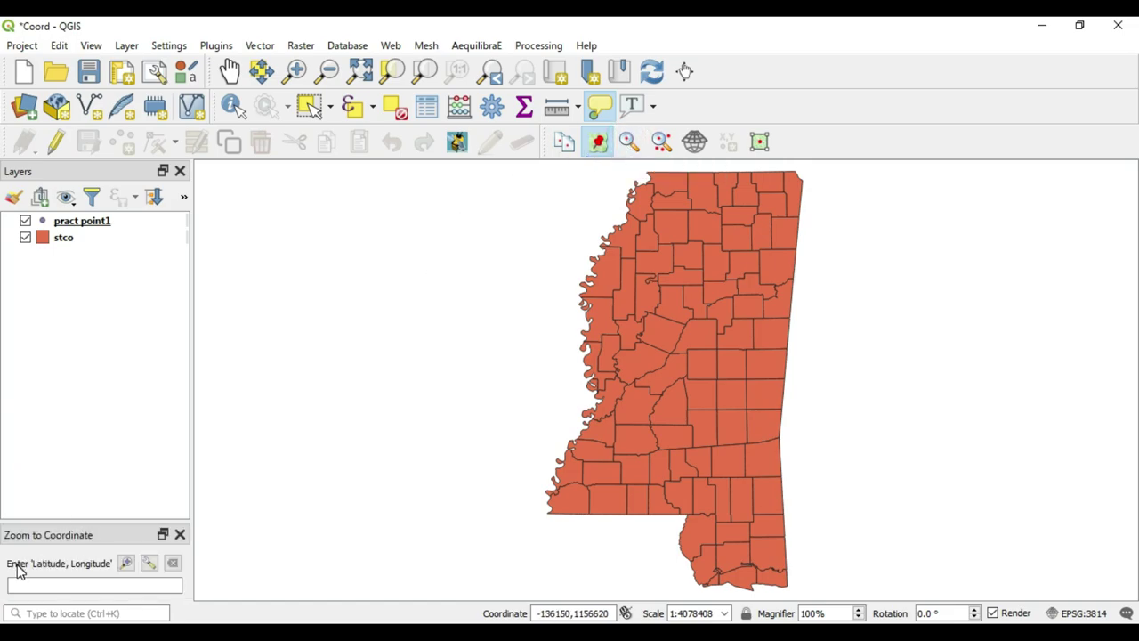
click(96, 584)
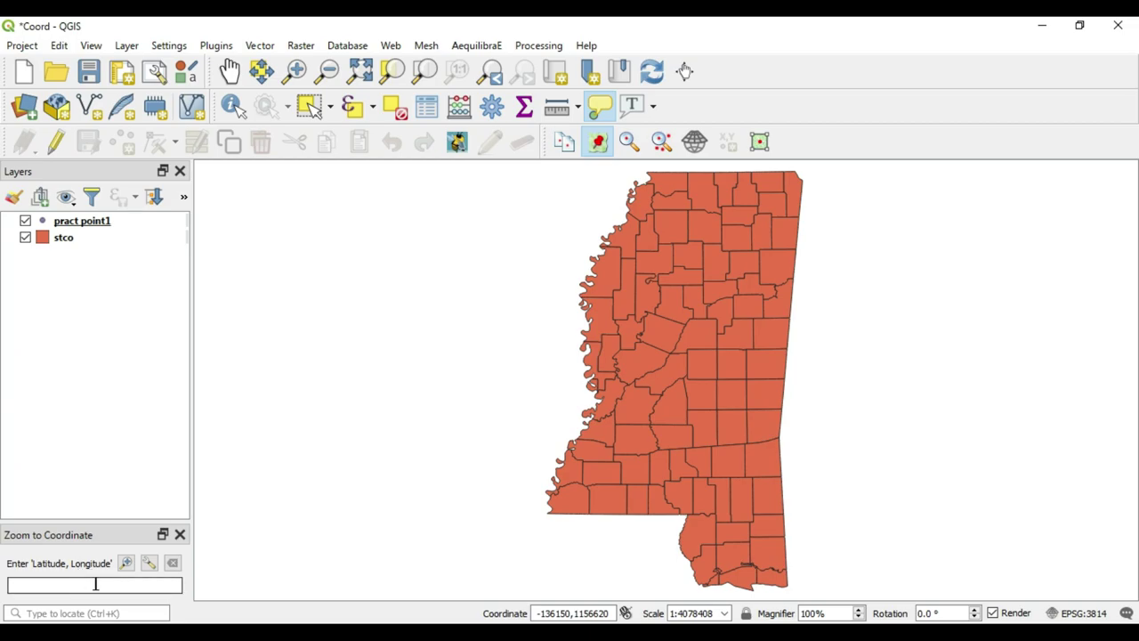
click(32, 587)
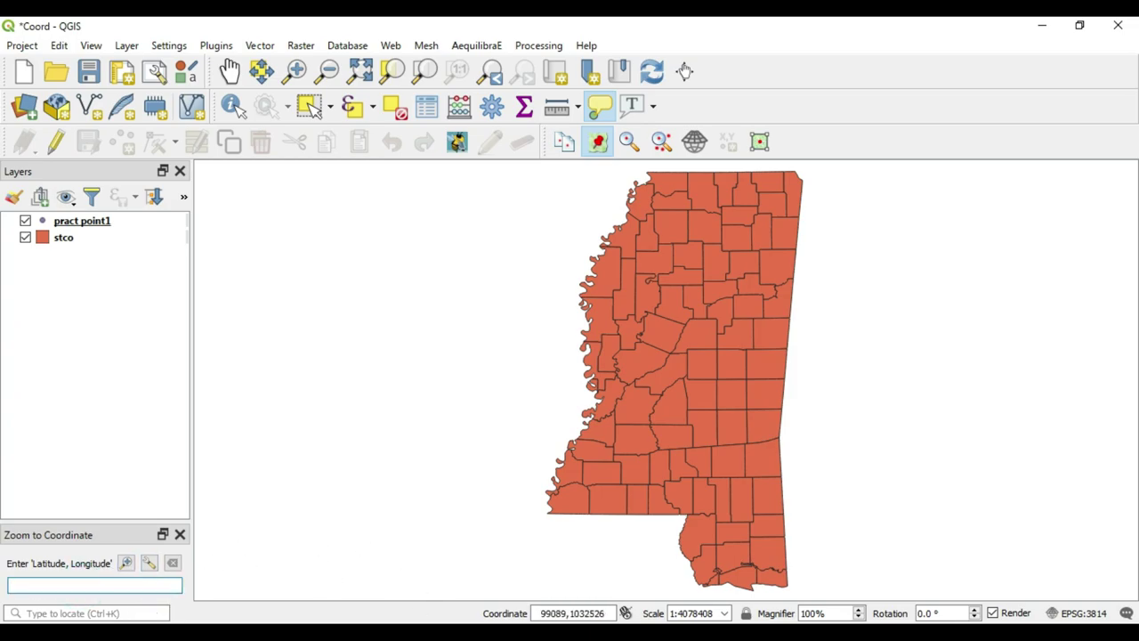
key(alt+Tab)
drag(819, 258, 620, 276)
key(ctrl+c)
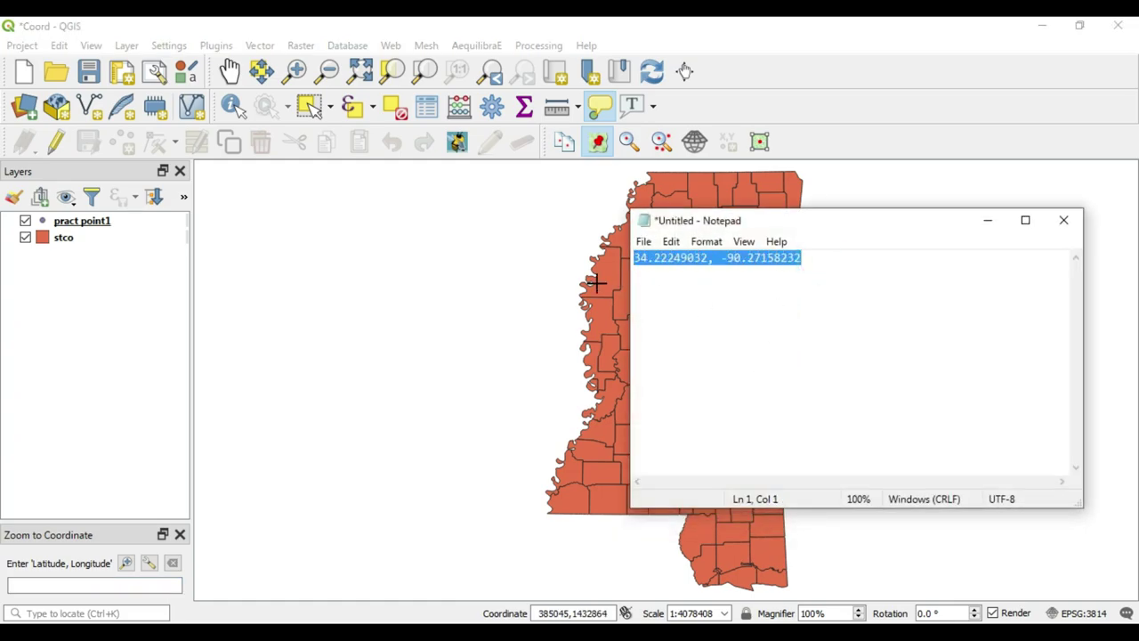
Enter the copied coordinates 34.22249032, -90.27158232 in Zoom to Coordinate and zoom the map to that location
click(59, 584)
key(ctrl+v)
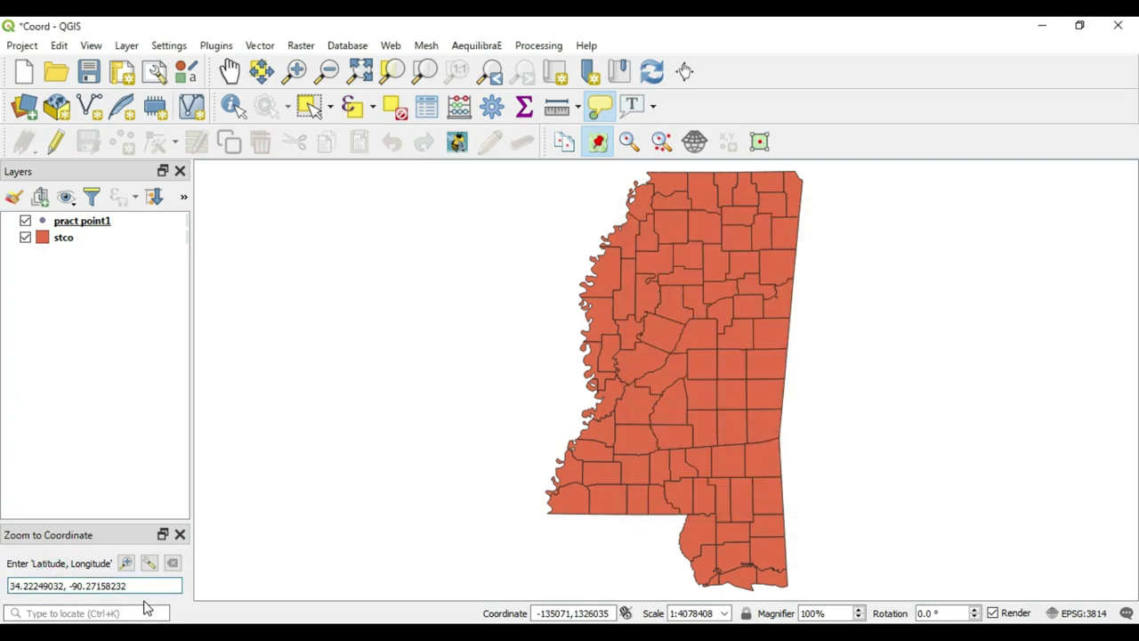
key(Return)
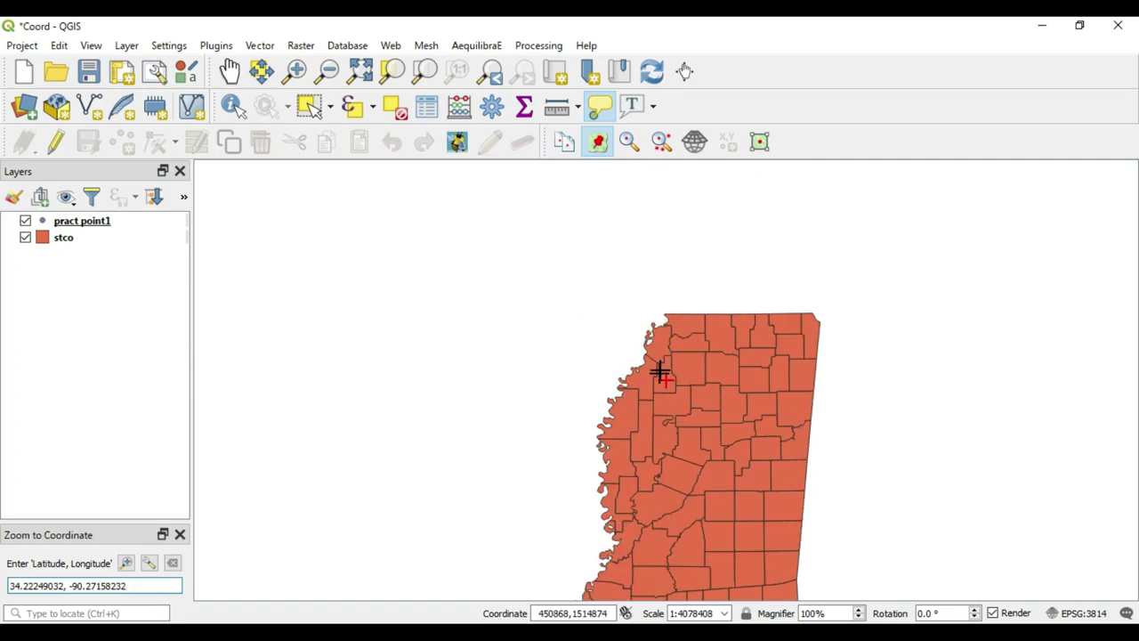
Clear the coordinate entry with its marker, re-enter 34.22249032, -90.27158232 and zoom to the location again
click(174, 564)
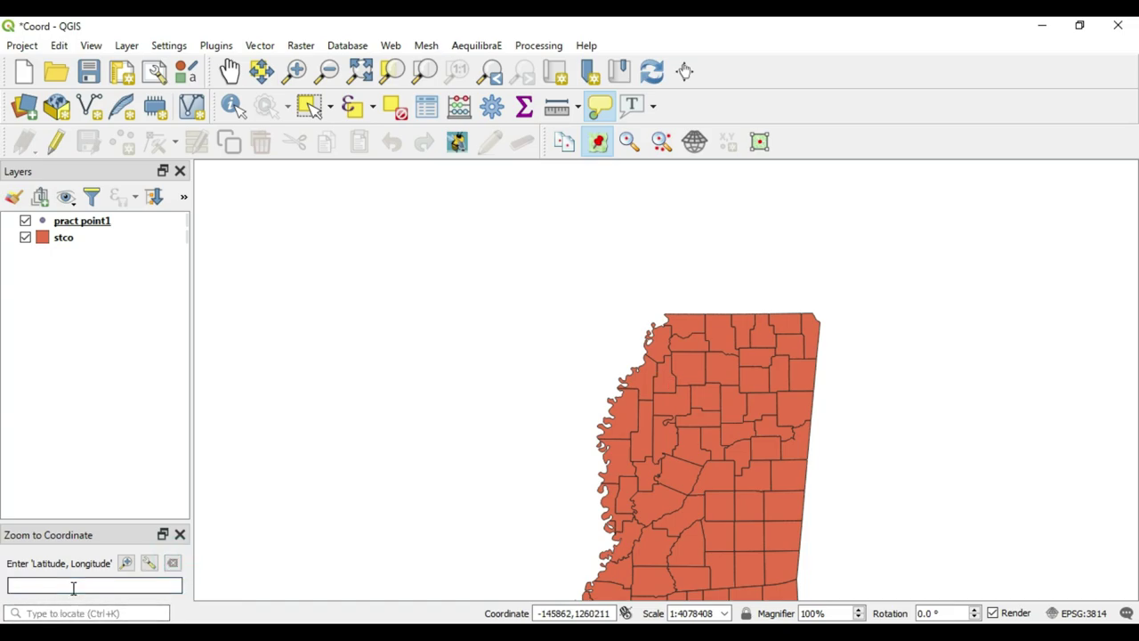
key(ctrl+v)
click(126, 563)
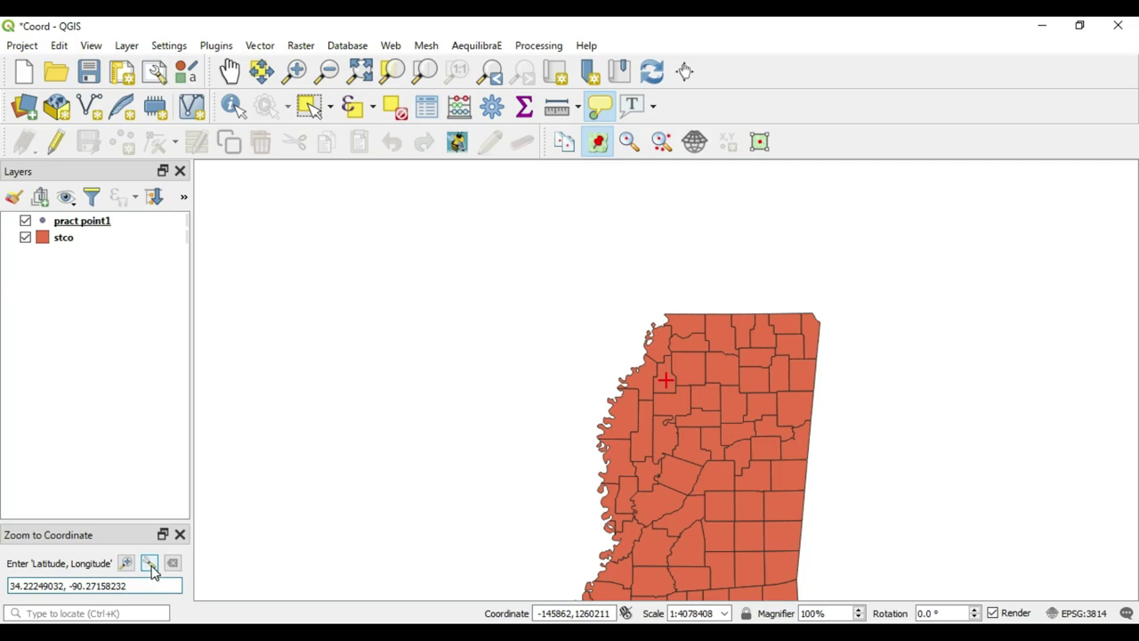
Examine the input coordinate CRS choices and the coordinate order in the Zoom to settings, keeping WGS 84 and Lat, Lon (Y,X)
click(149, 564)
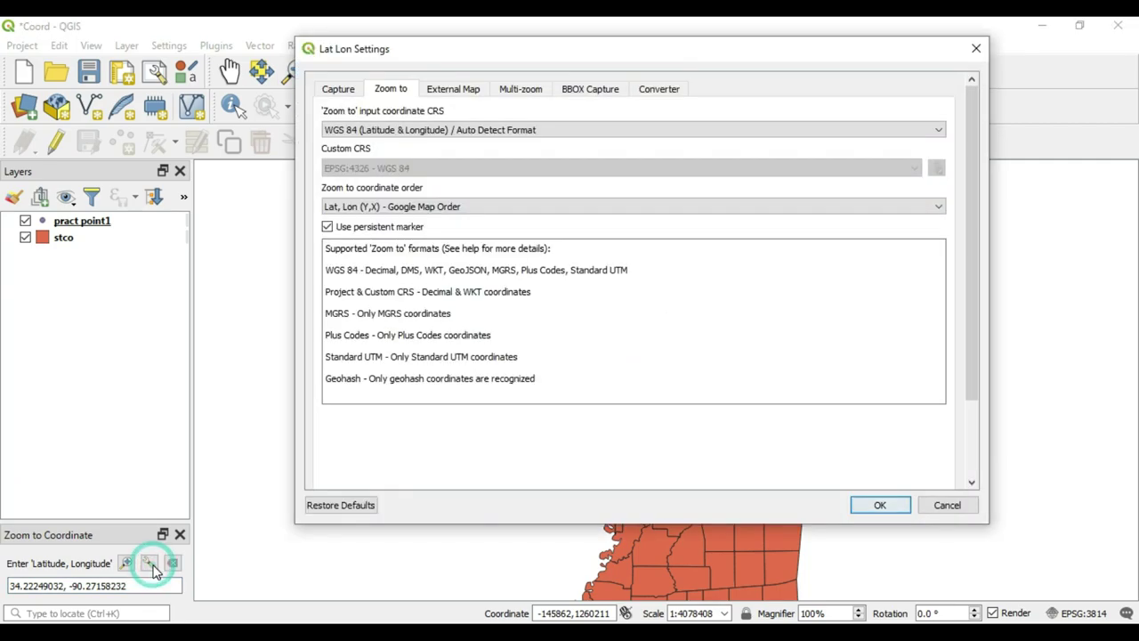
drag(502, 62, 528, 80)
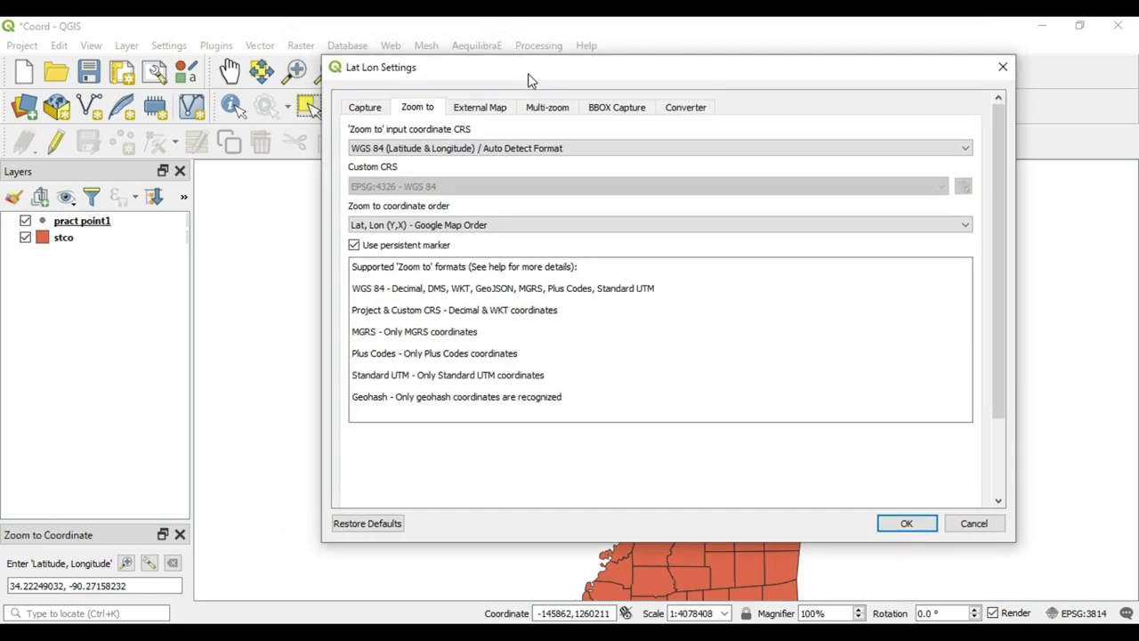
click(455, 154)
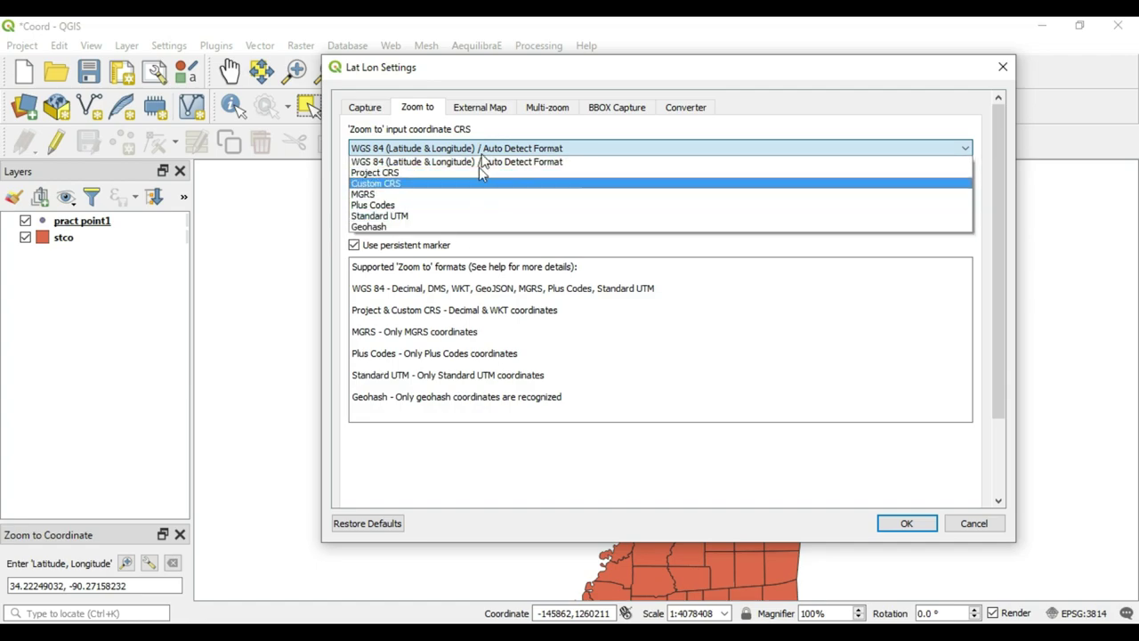
click(489, 152)
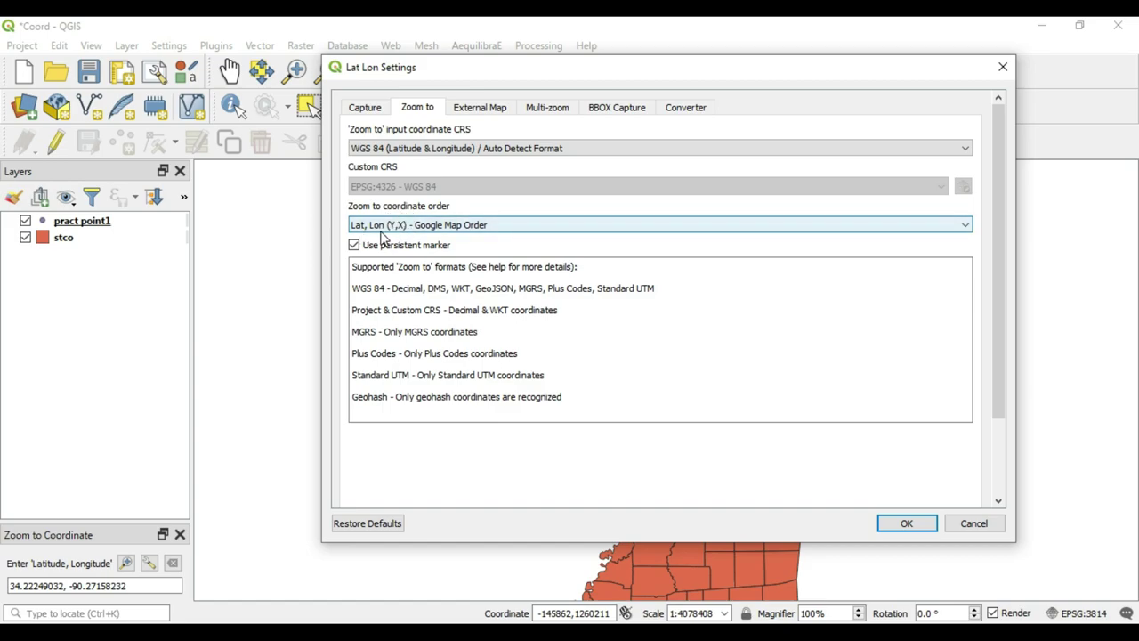
click(448, 224)
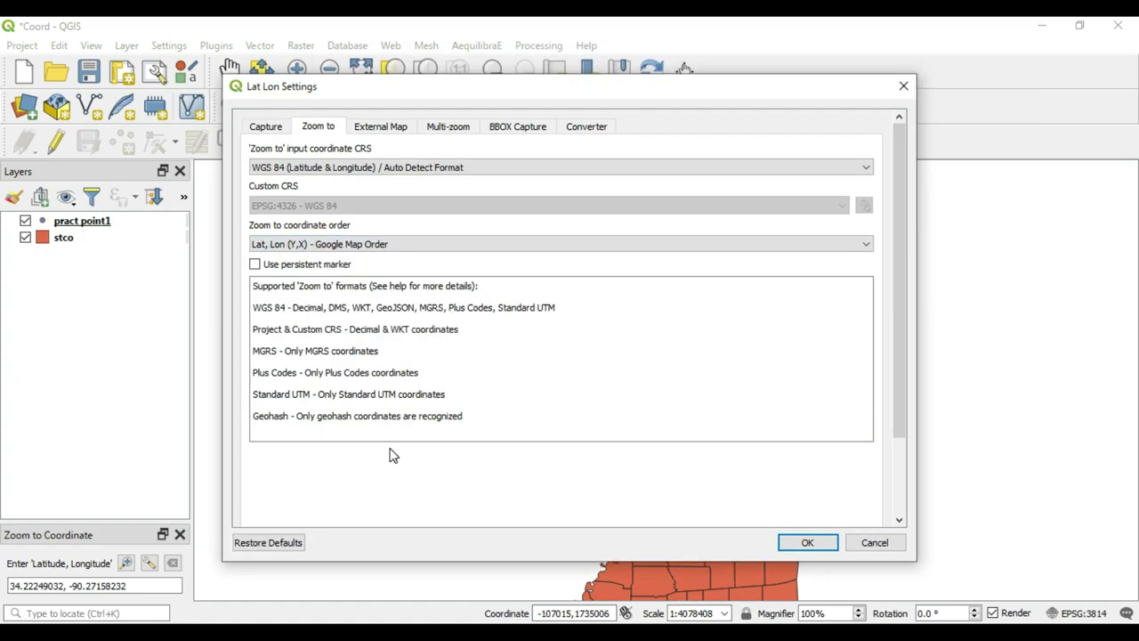
Enable Use persistent marker in the Zoom to settings and restore the Lat Lon Tools defaults
click(255, 266)
click(287, 545)
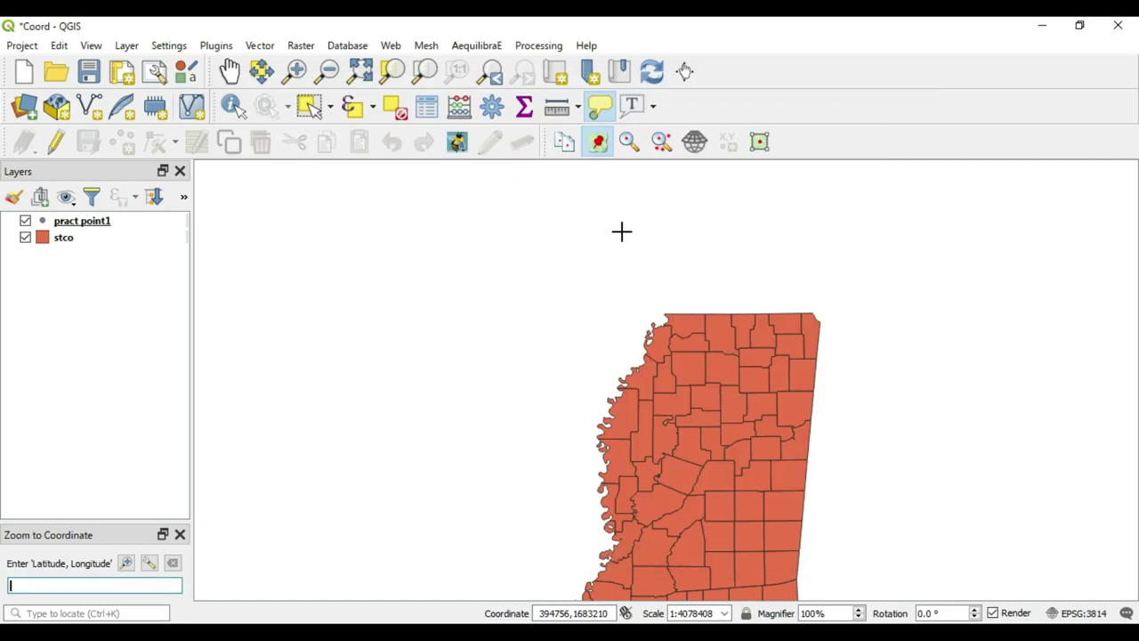